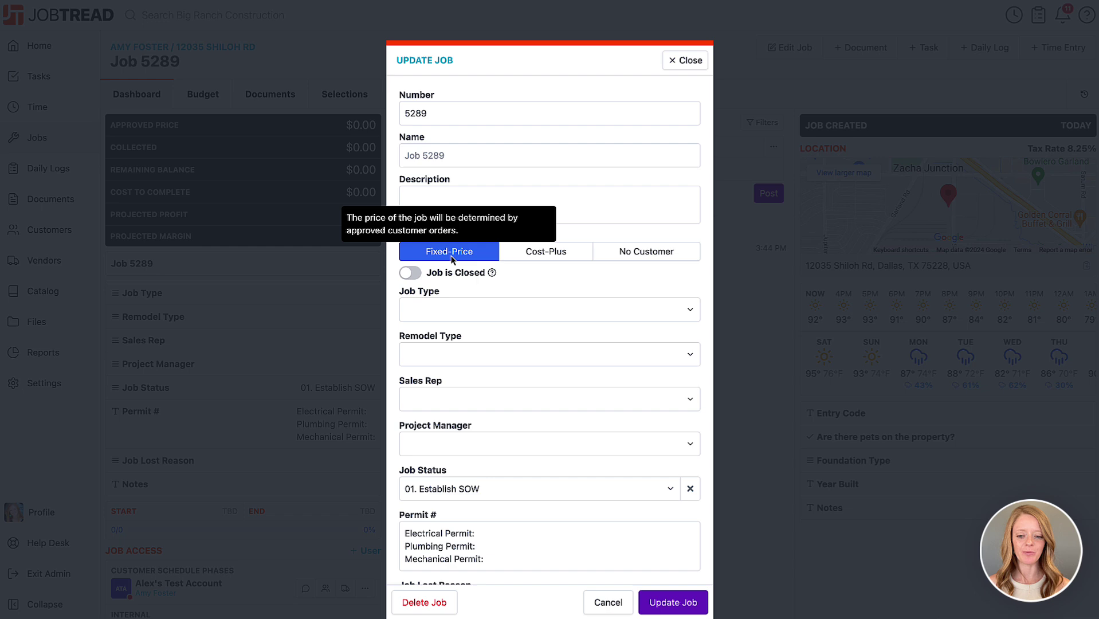
# Step: Save Job 5289 as fixed-price and review budget columns: $18,717.50 cost, $27,703.57 price
pyautogui.click(677, 603)
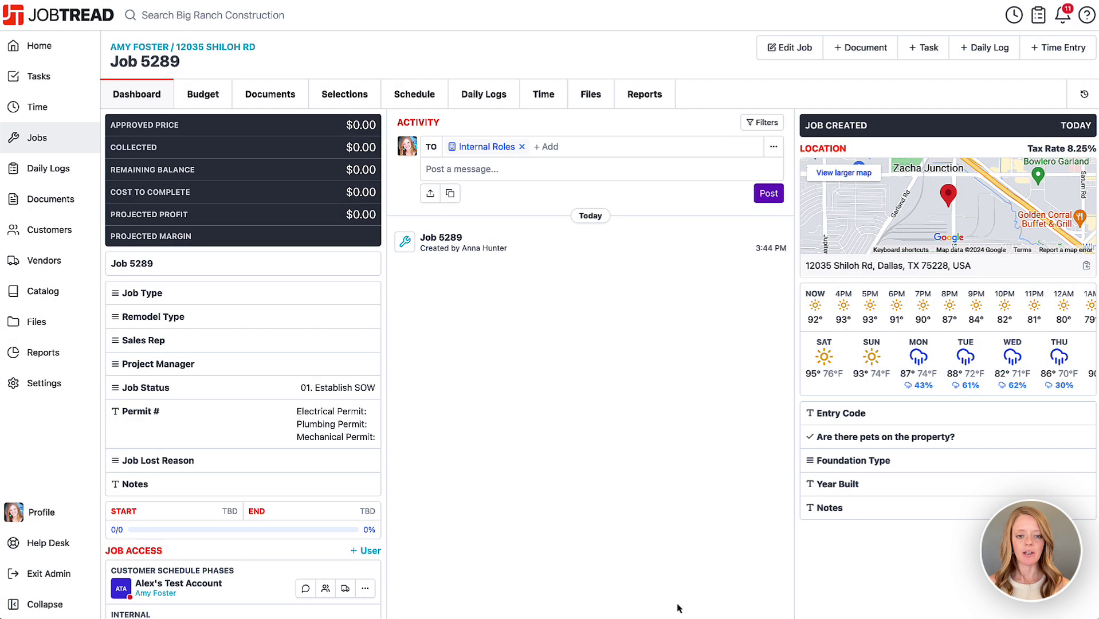
pyautogui.click(204, 106)
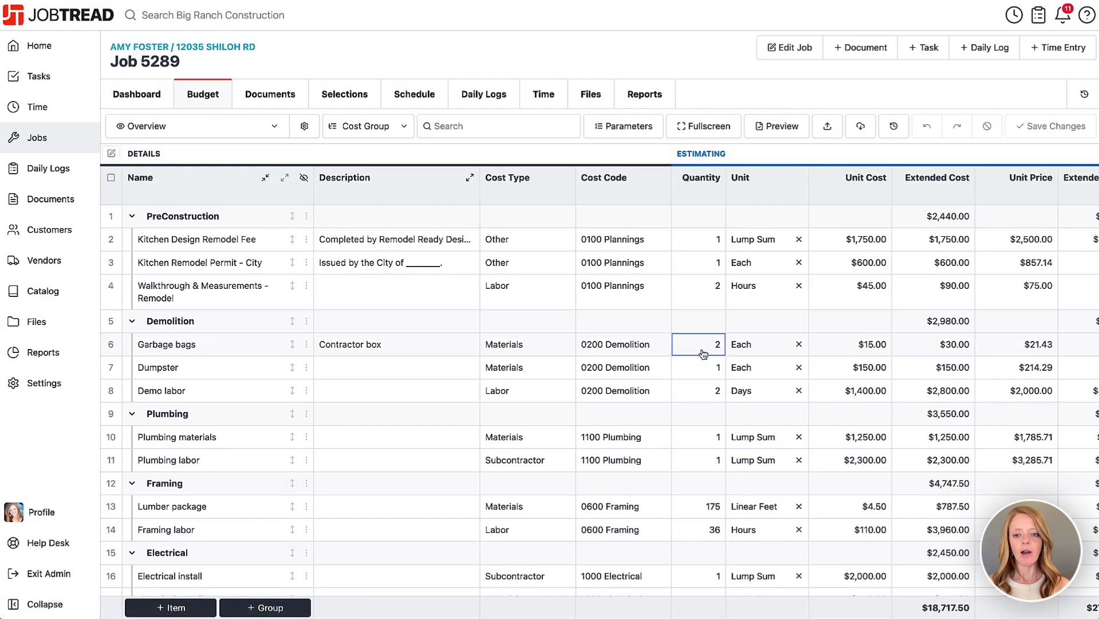
pyautogui.hscroll(5, 700, 347)
pyautogui.hscroll(3, 764, 480)
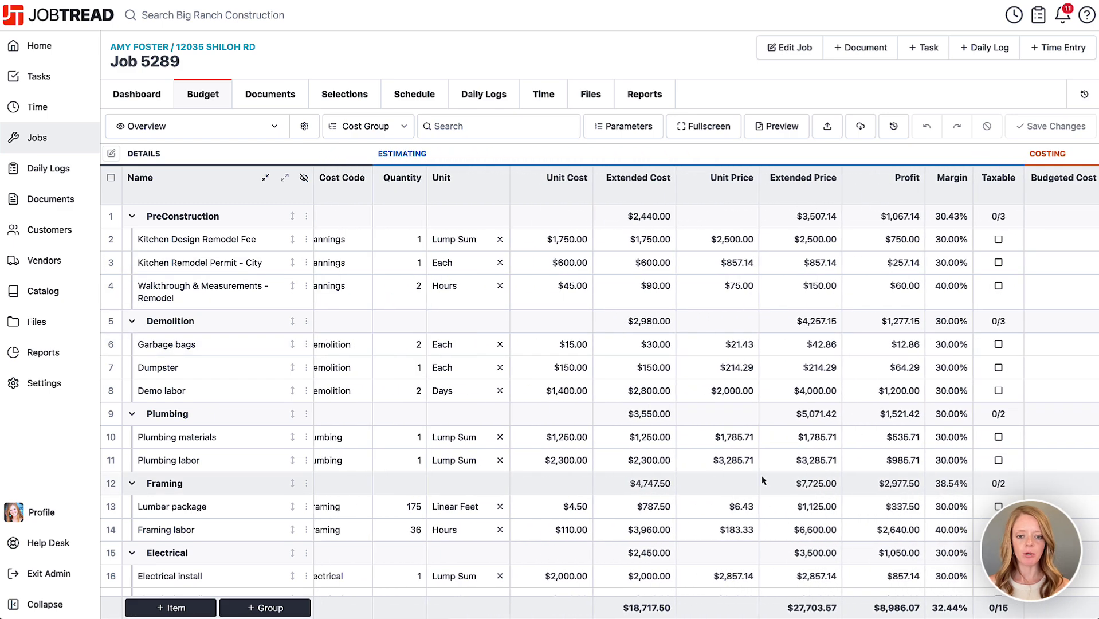
pyautogui.hscroll(-5, 762, 480)
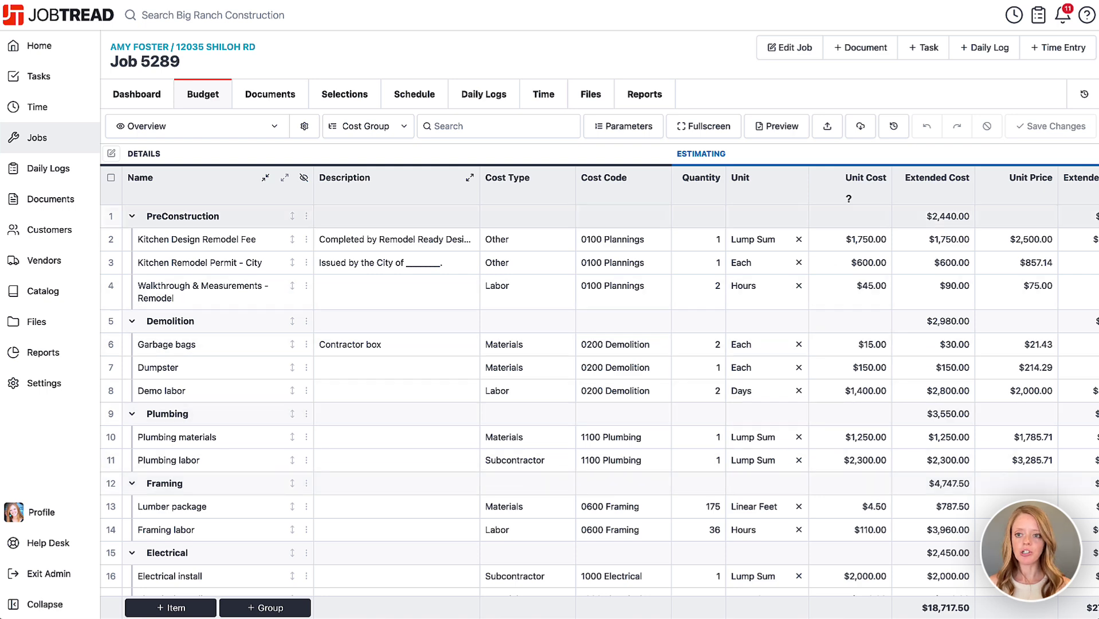
# Step: Create a proposal with every cost group and review the $27,703.57 draft with 8.25% tax
pyautogui.click(859, 54)
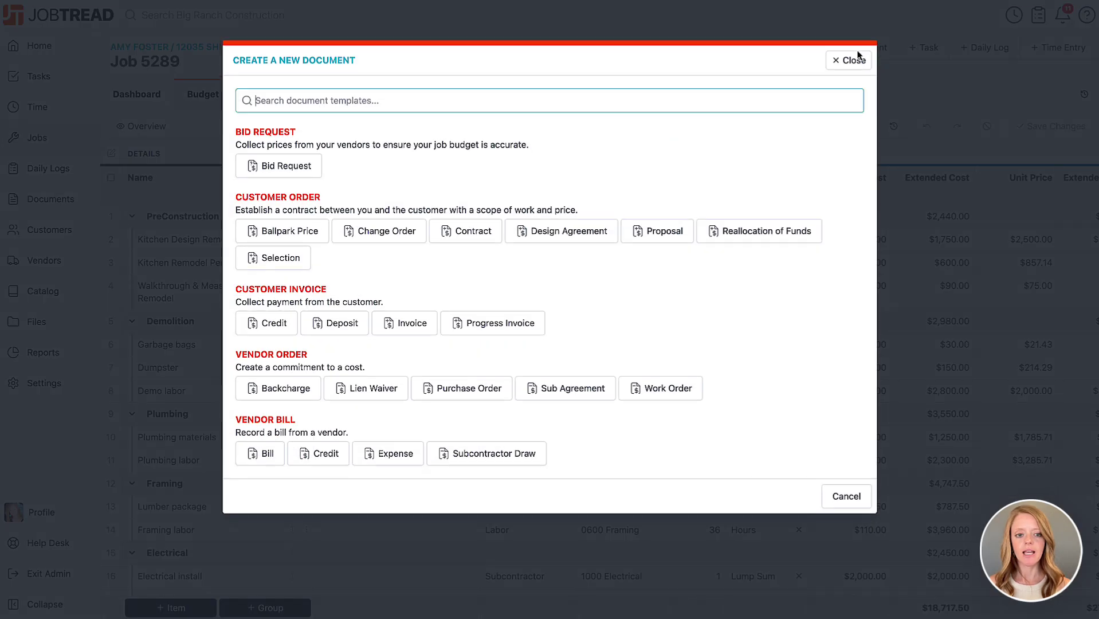
pyautogui.click(665, 231)
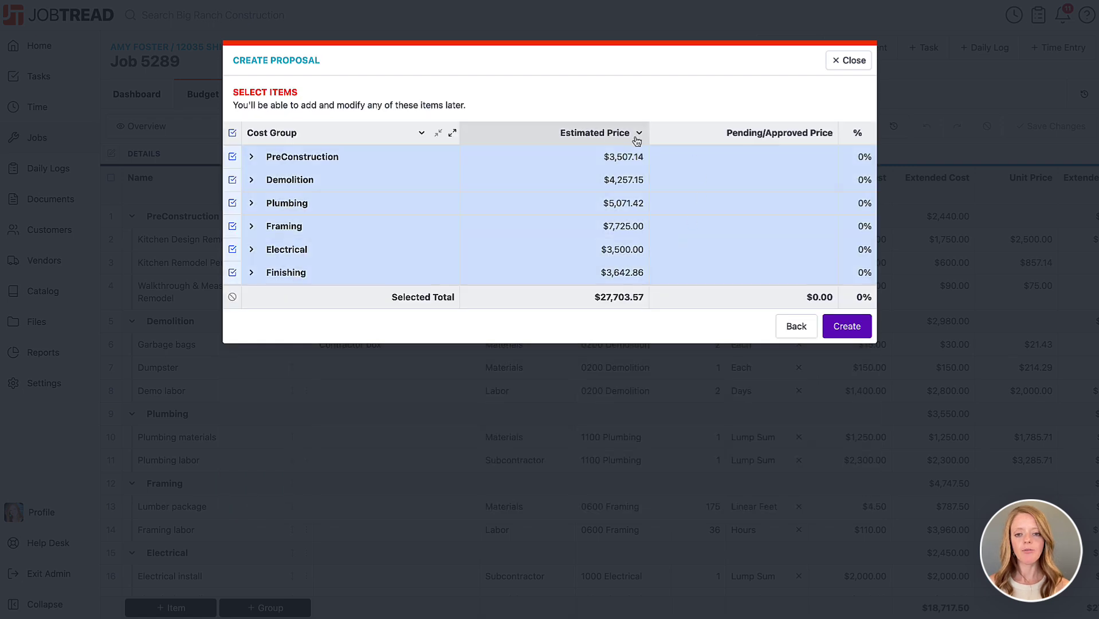
pyautogui.click(860, 329)
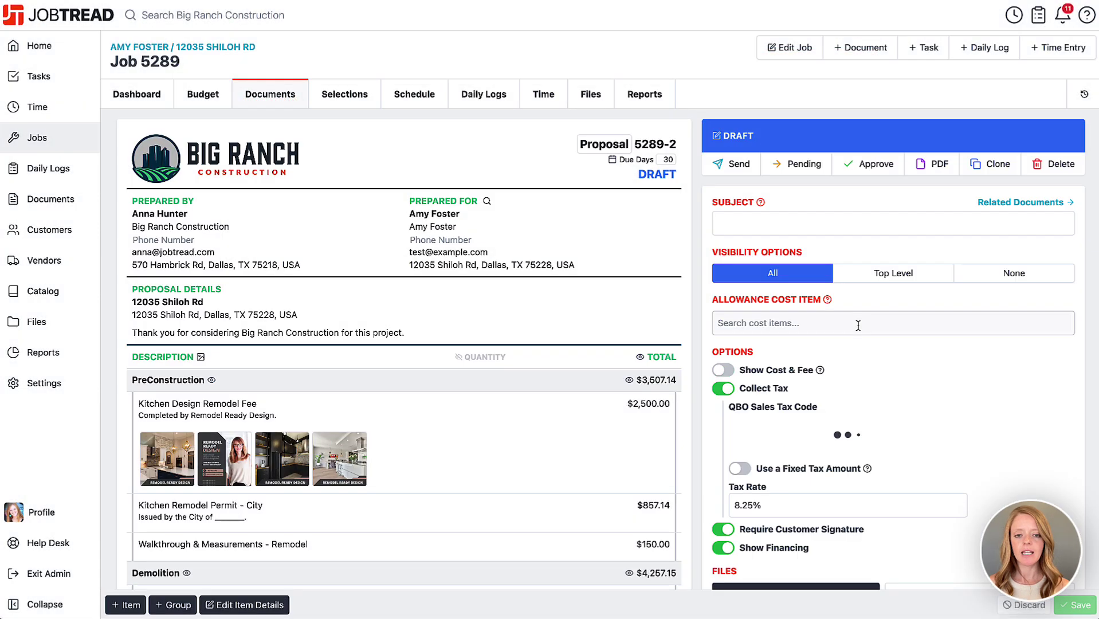
pyautogui.scroll(-3, 696, 344)
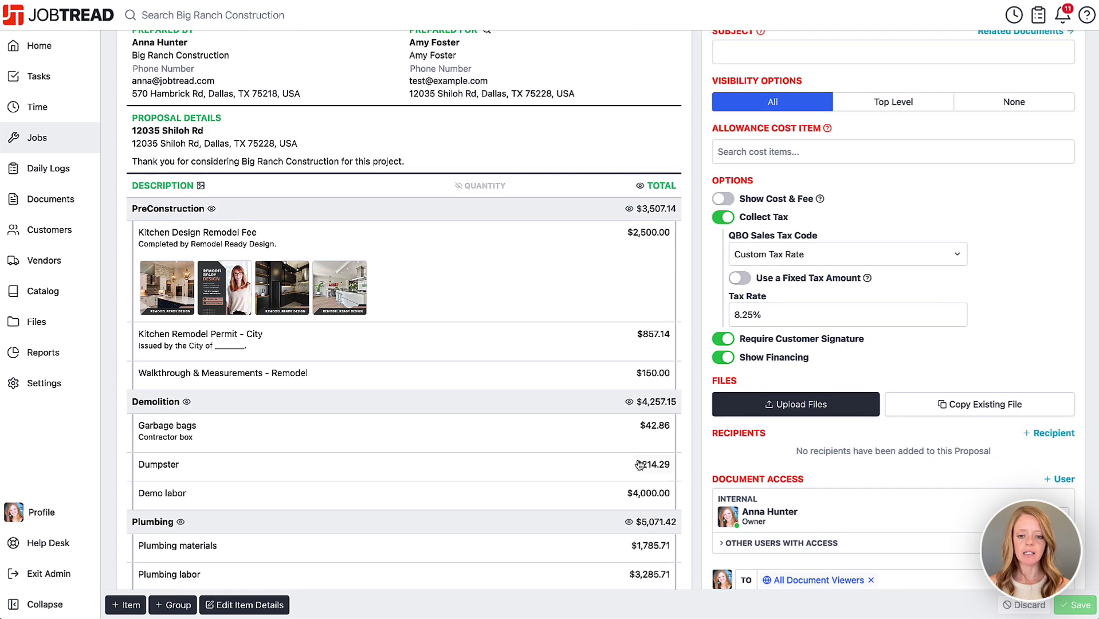
pyautogui.scroll(-6, 639, 465)
pyautogui.scroll(-2, 639, 467)
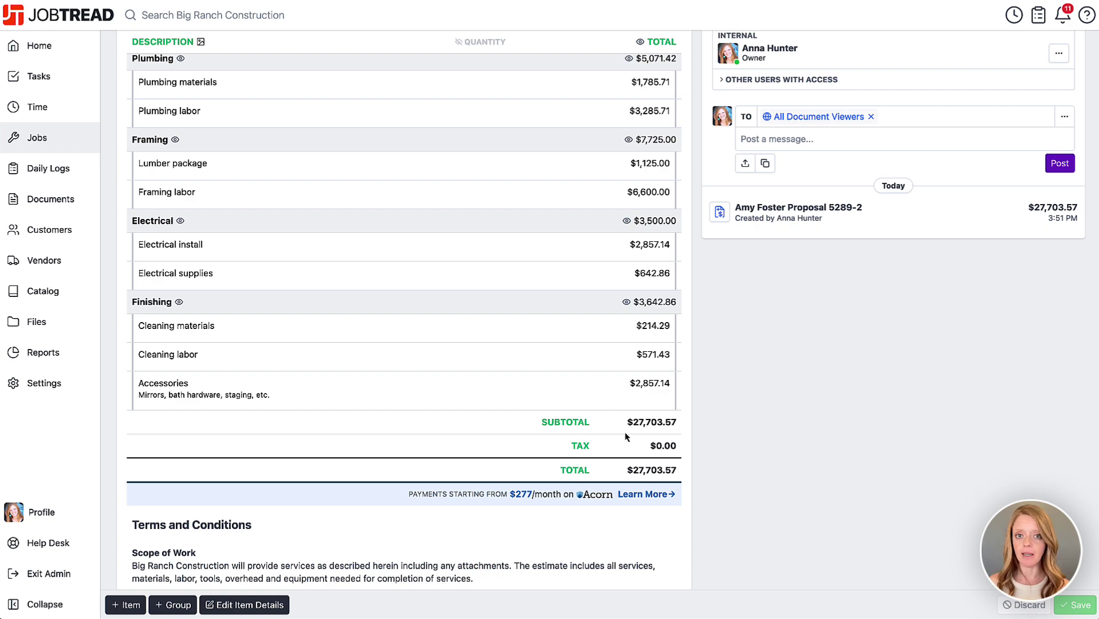
pyautogui.scroll(15, 626, 438)
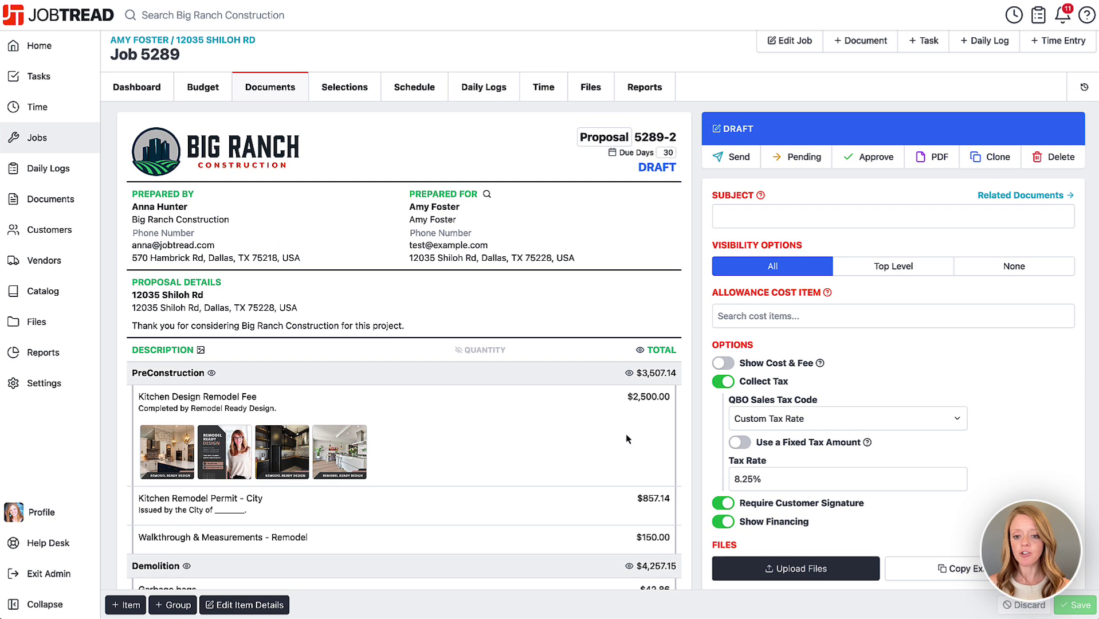
# Step: Turn on Show Cost & Fee and check the $18,717.50 cost plus $8,986.07 fee totals
pyautogui.click(728, 365)
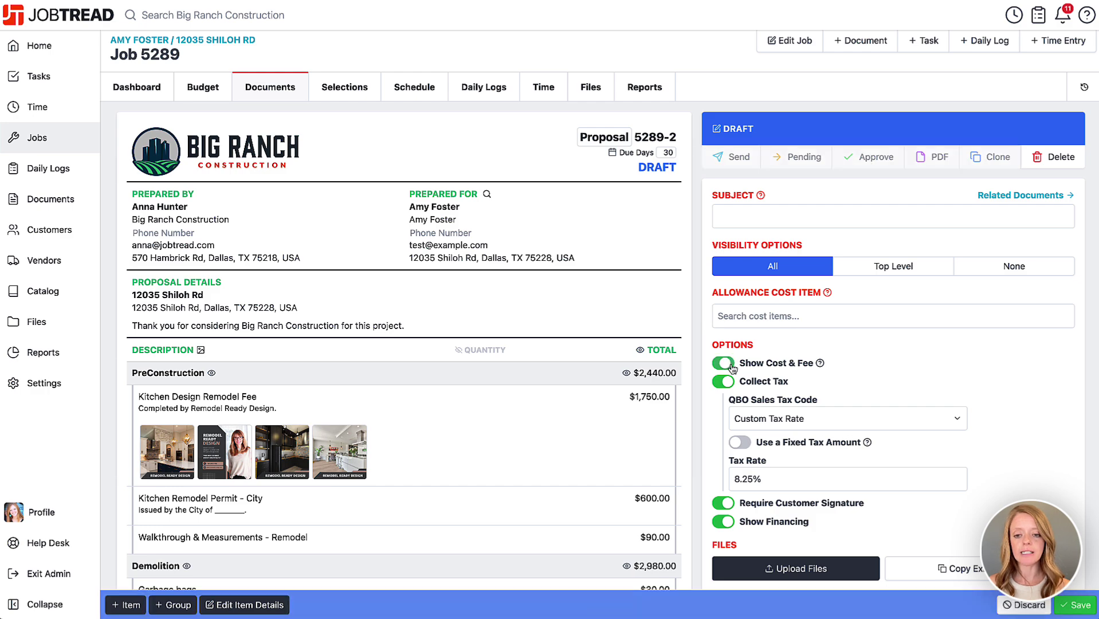
pyautogui.scroll(-8, 668, 484)
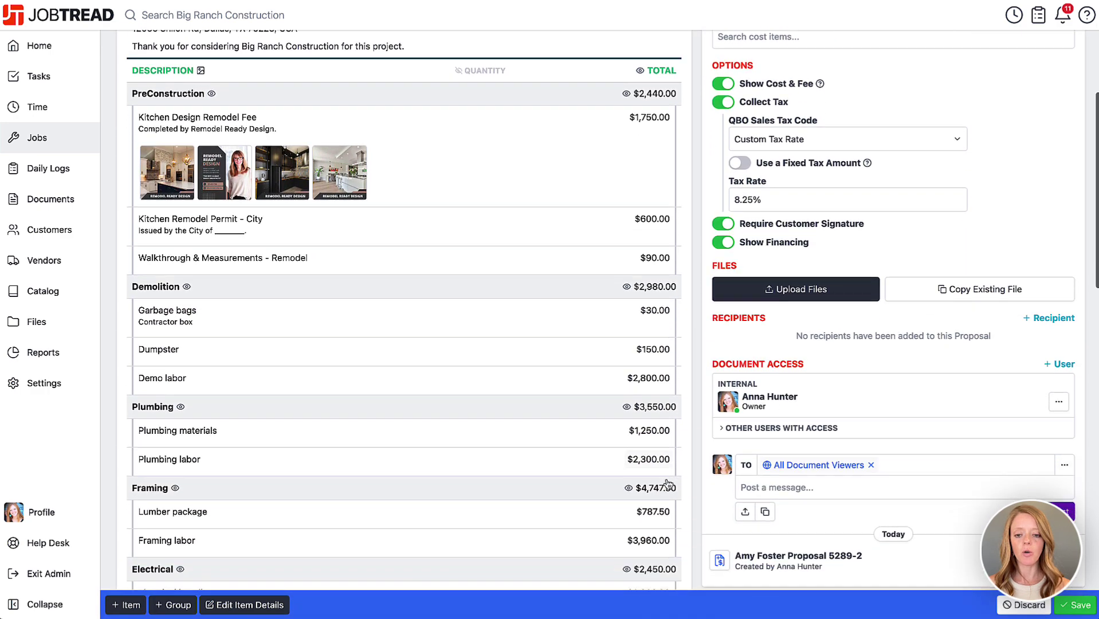
pyautogui.scroll(-4, 668, 484)
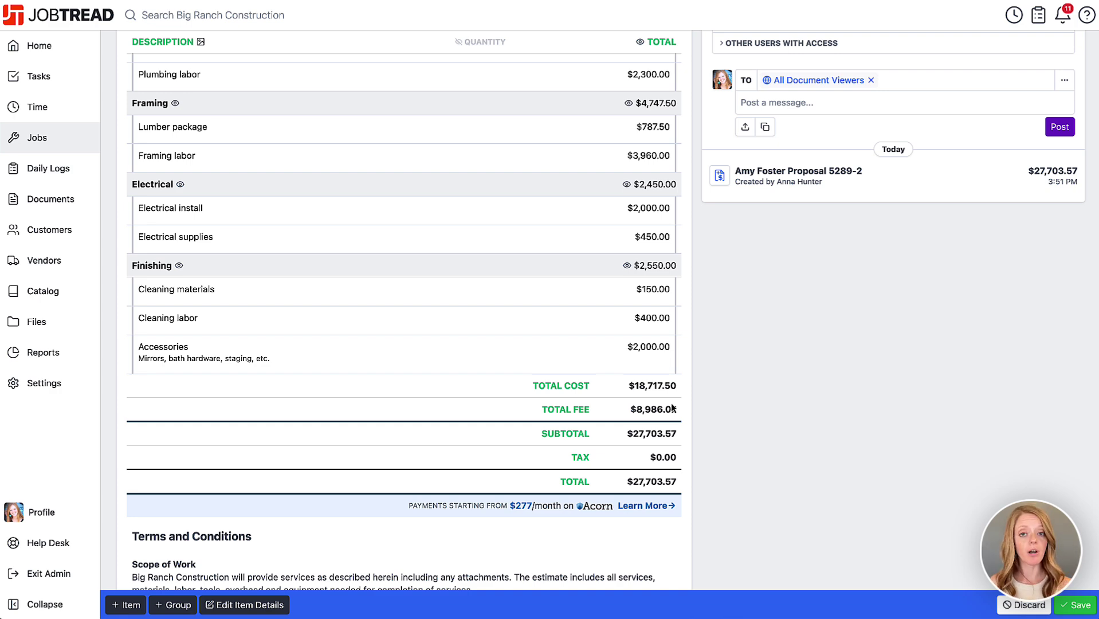
pyautogui.scroll(15, 672, 408)
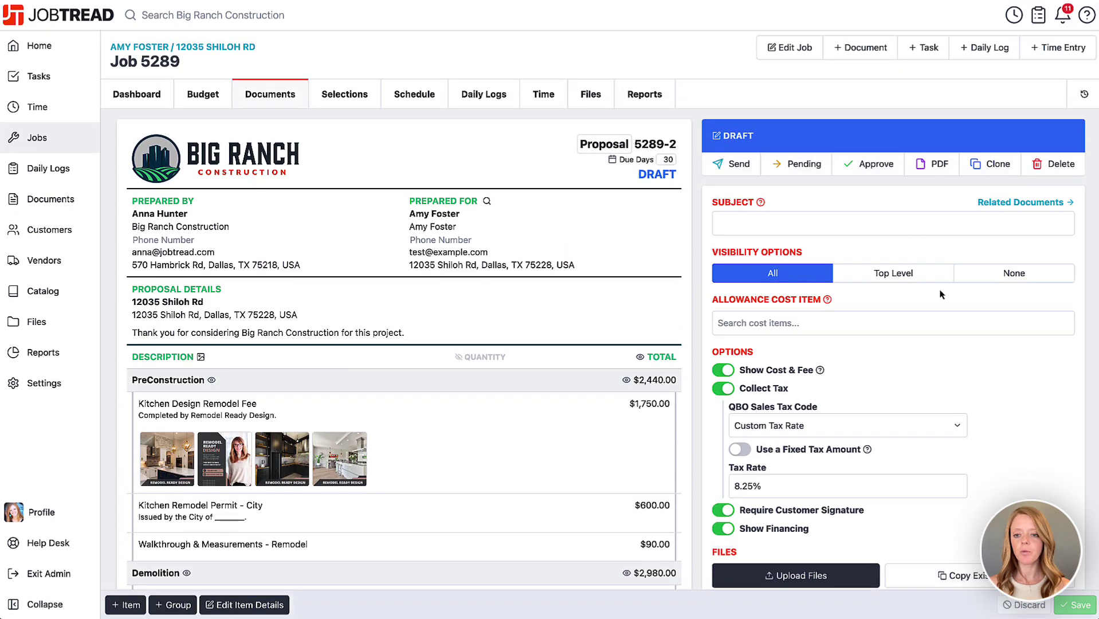
# Step: Approve Proposal 5289-2 and return to the budget's Costing columns
pyautogui.click(847, 168)
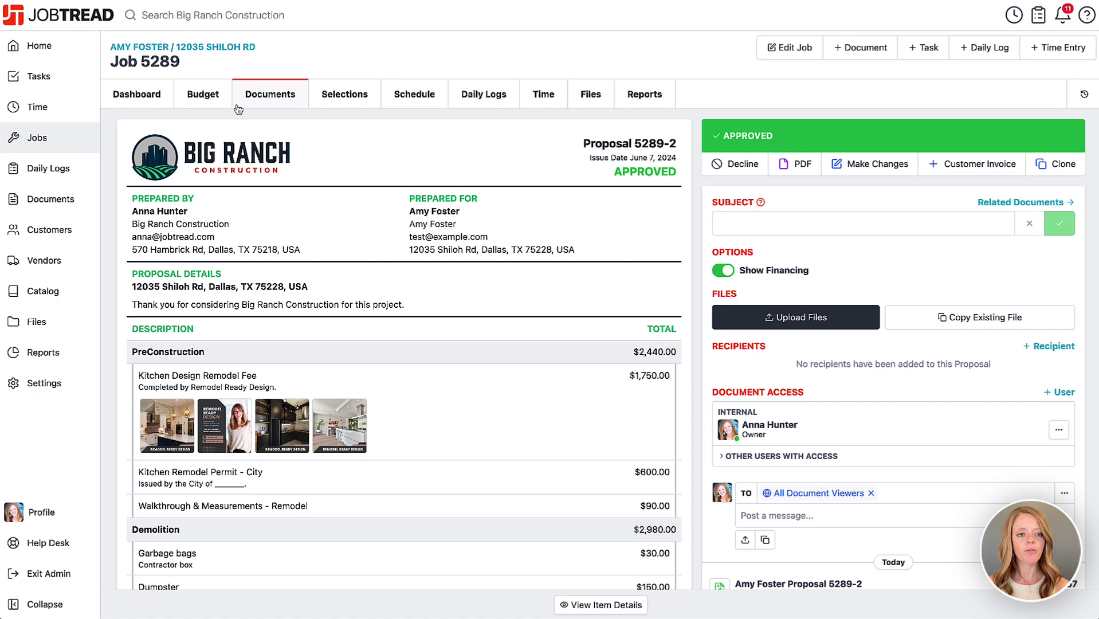
pyautogui.click(218, 100)
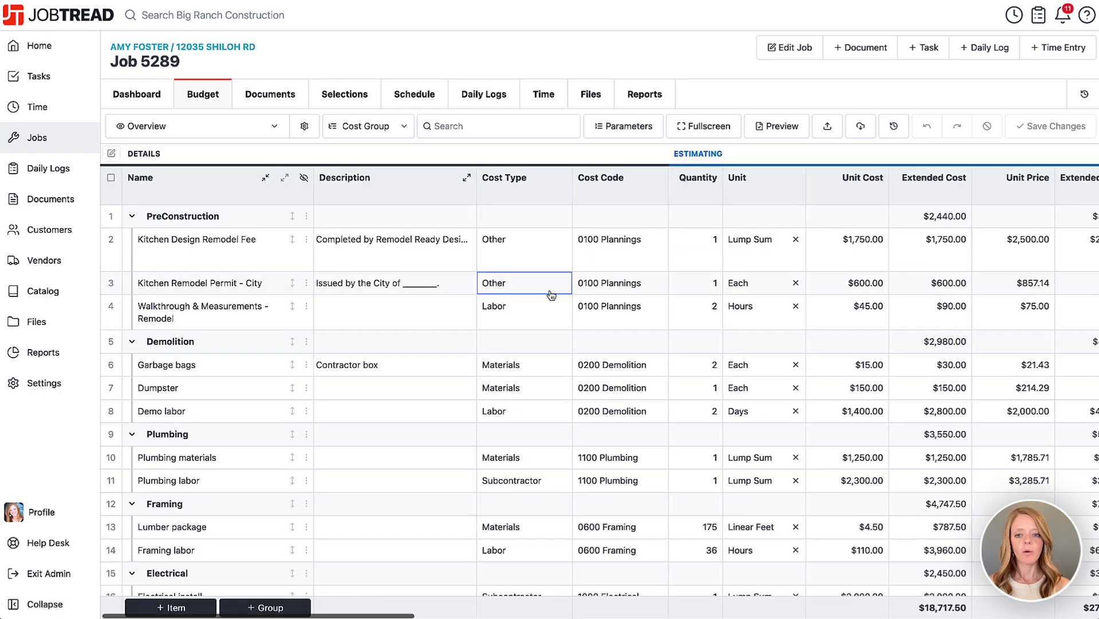
pyautogui.hscroll(10, 515, 290)
pyautogui.hscroll(10, 551, 295)
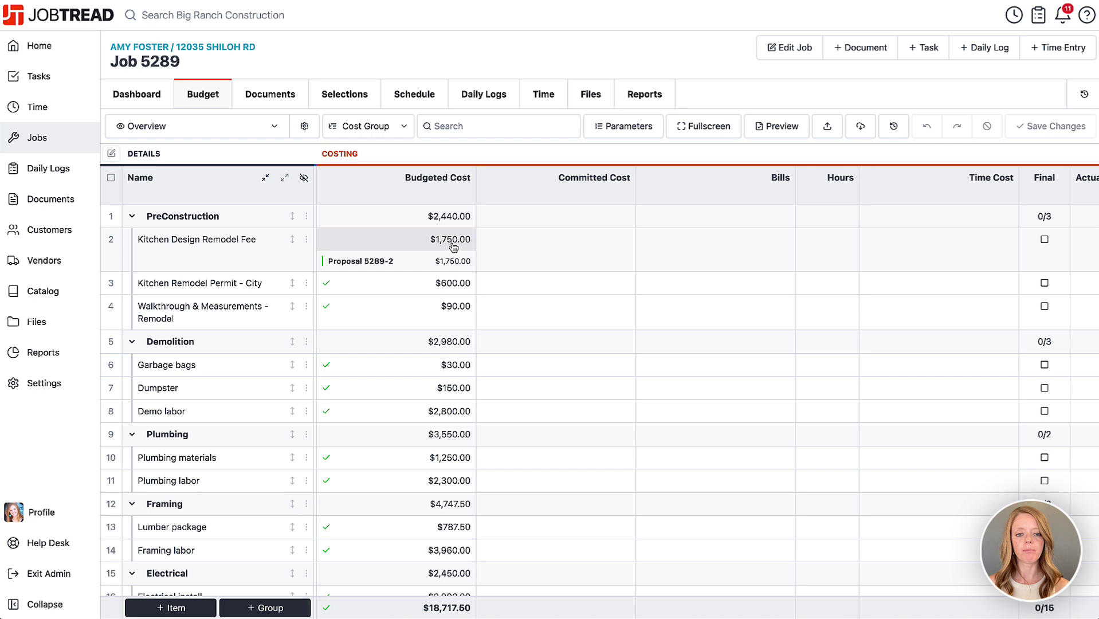
# Step: Check which proposal approved the Kitchen Design Remodel Fee and review the $18,717.50 budgeted cost
pyautogui.click(453, 244)
pyautogui.click(429, 243)
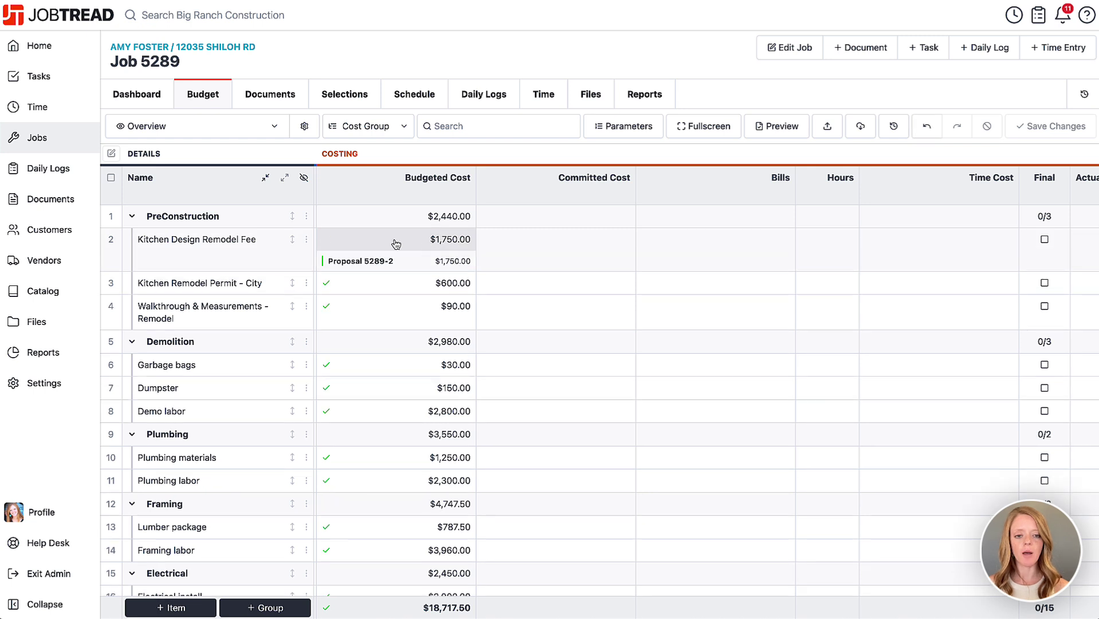
pyautogui.click(410, 241)
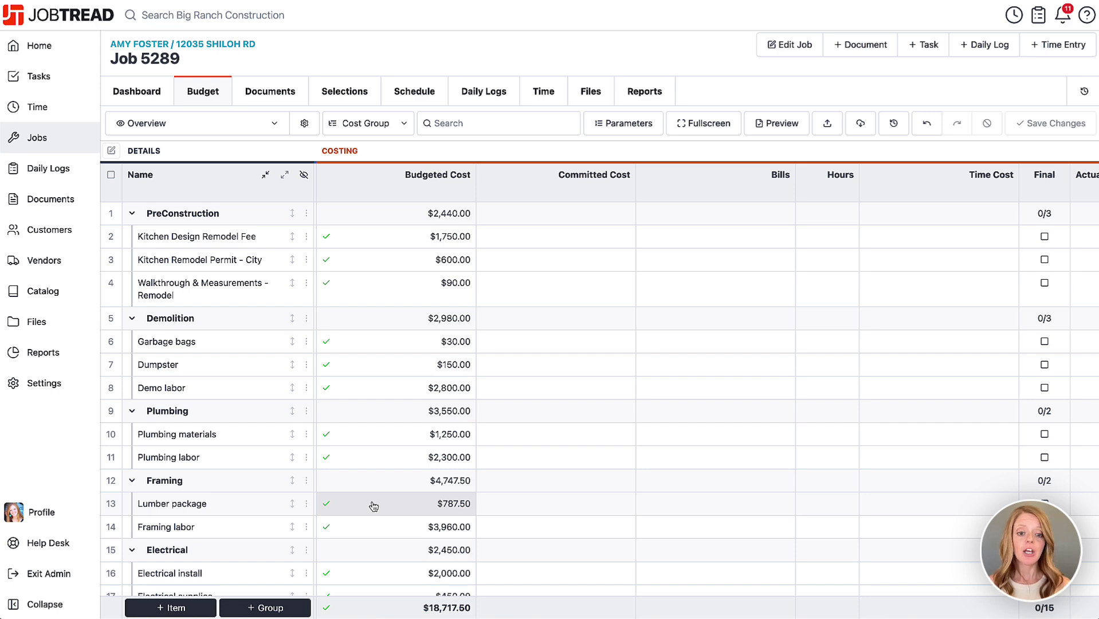
pyautogui.hscroll(10, 526, 463)
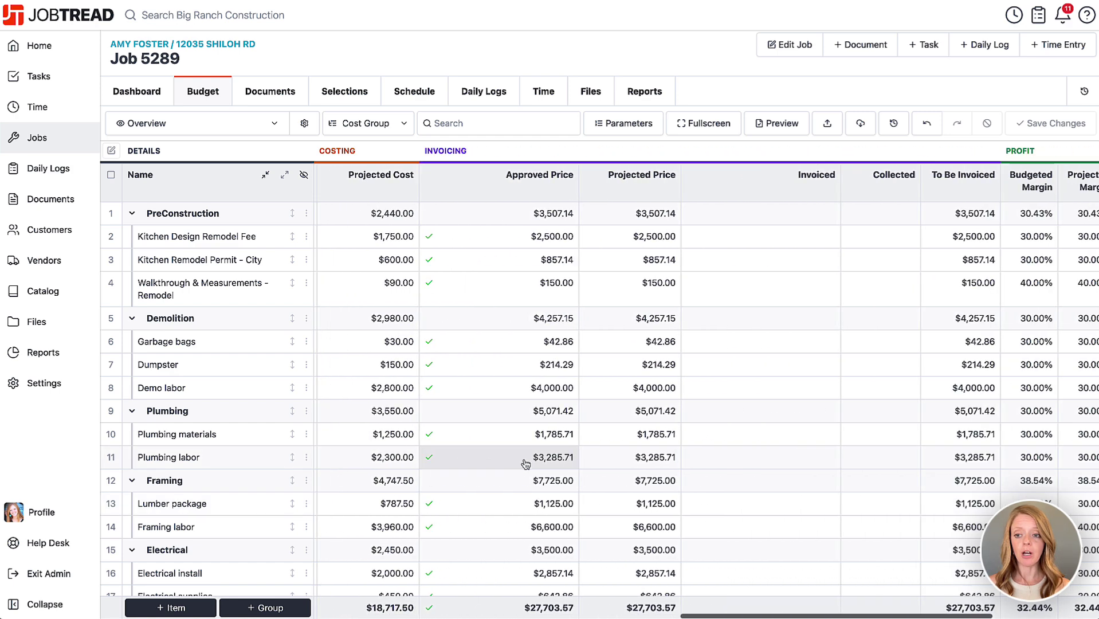
pyautogui.hscroll(6, 526, 463)
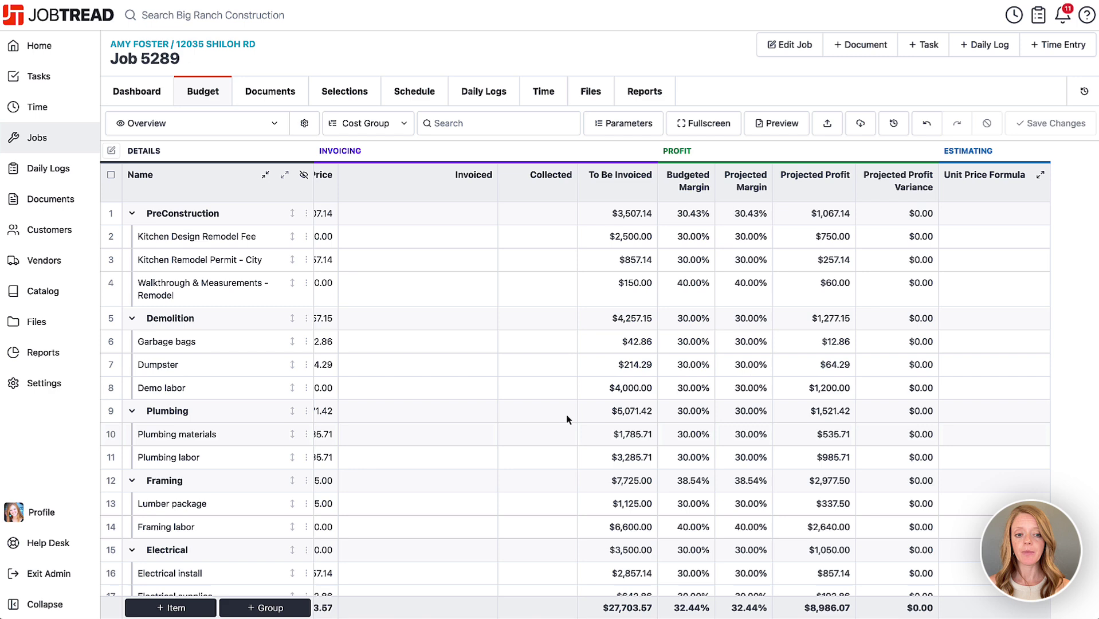
pyautogui.hscroll(-15, 511, 388)
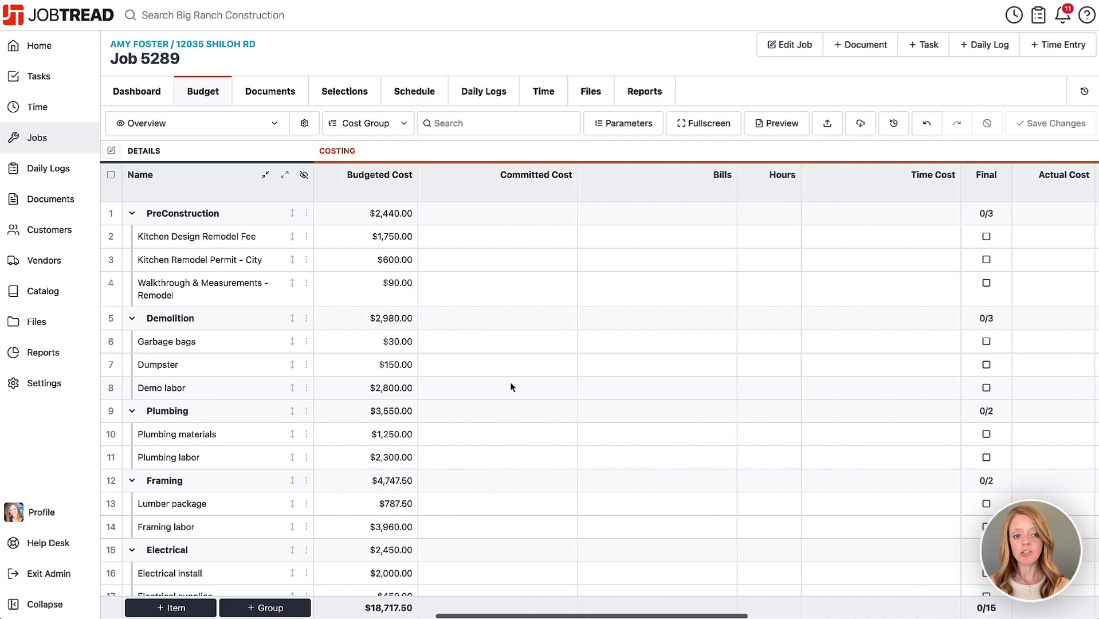
pyautogui.hscroll(-3, 511, 388)
pyautogui.hscroll(4, 510, 385)
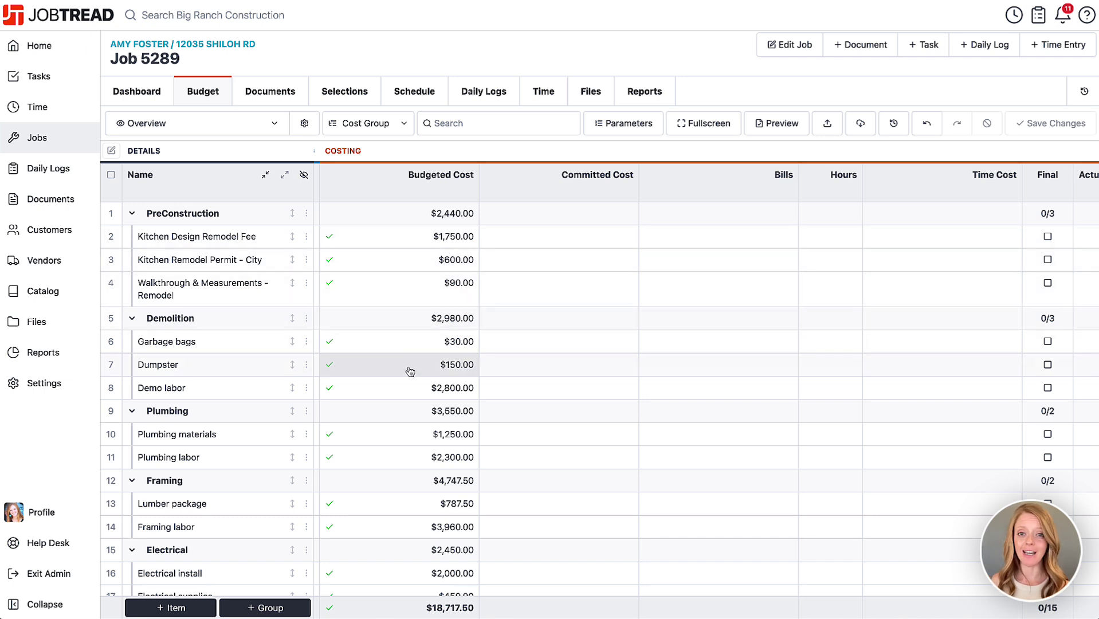
pyautogui.hscroll(1, 411, 371)
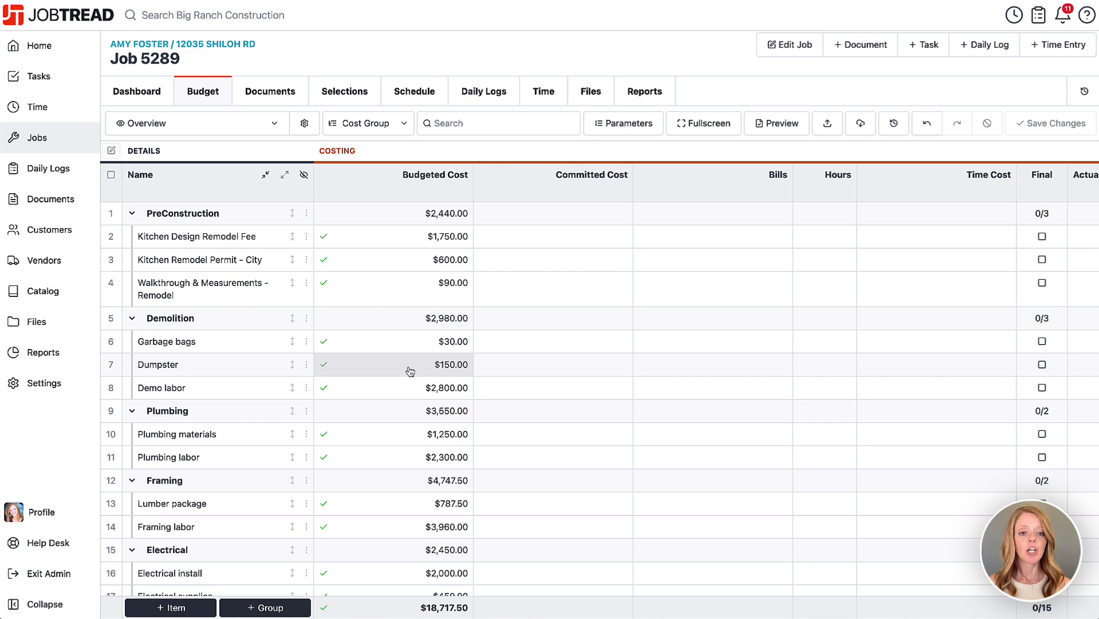
# Step: Start a new bill from Home Depot and expand the cost groups to show items
pyautogui.click(864, 52)
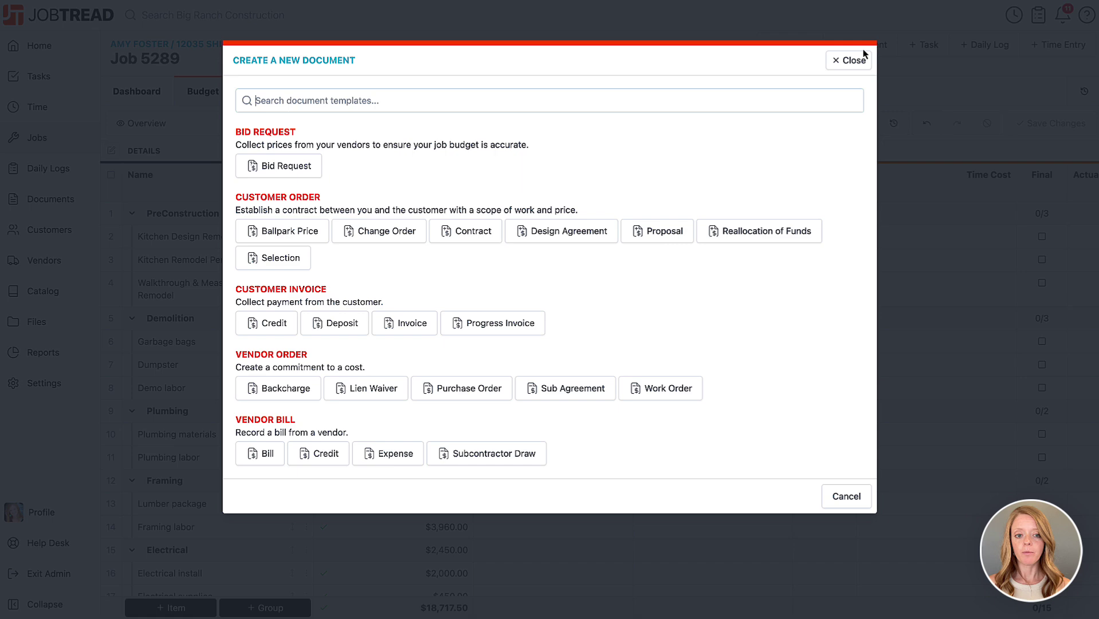
pyautogui.click(256, 453)
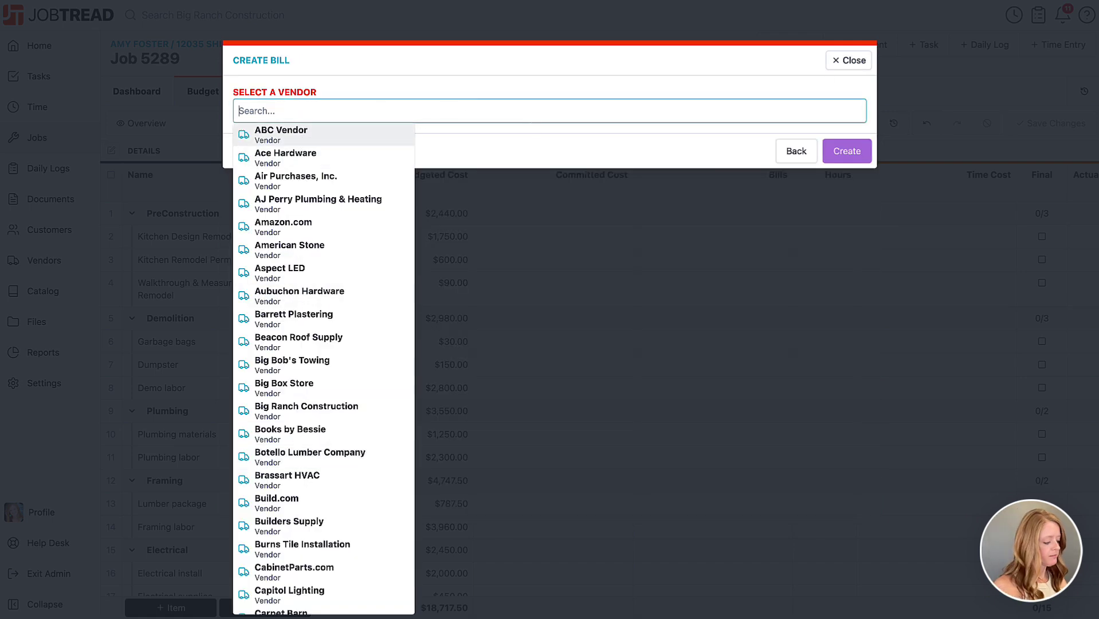
pyautogui.write('home')
pyautogui.click(366, 154)
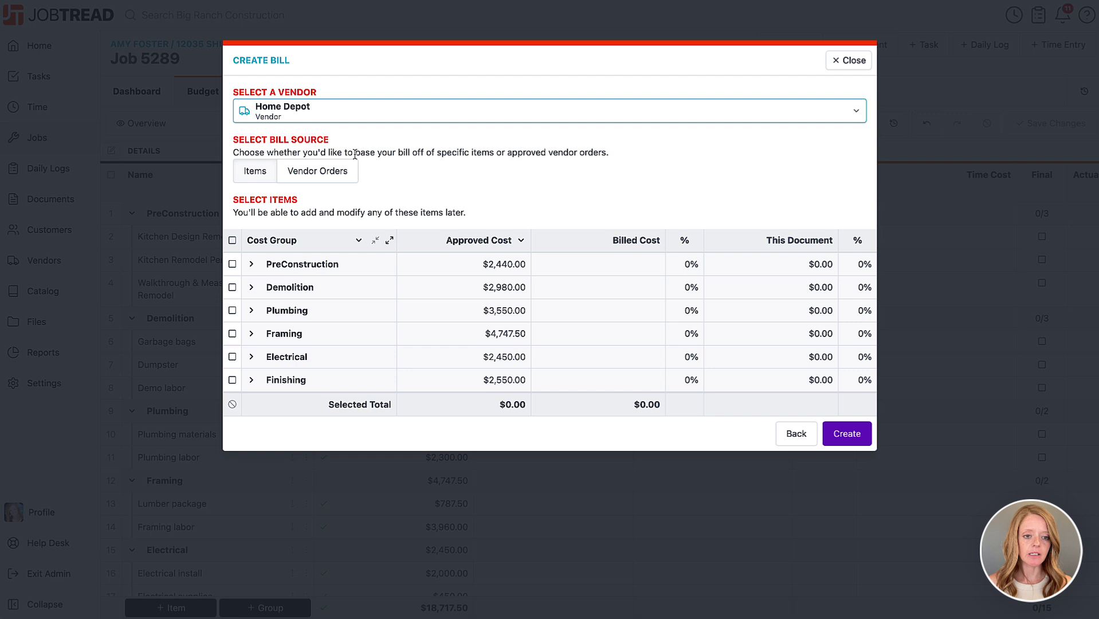
pyautogui.click(389, 242)
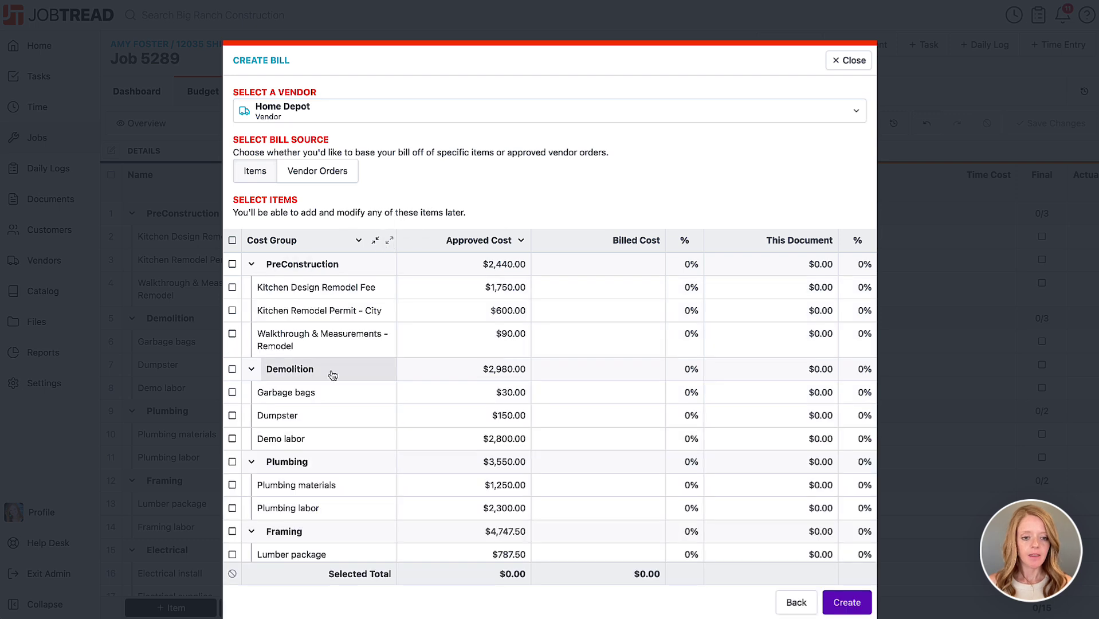
# Step: Bill Garbage bags $60, Dumpster $200 and Plumbing materials $1,500
pyautogui.click(817, 390)
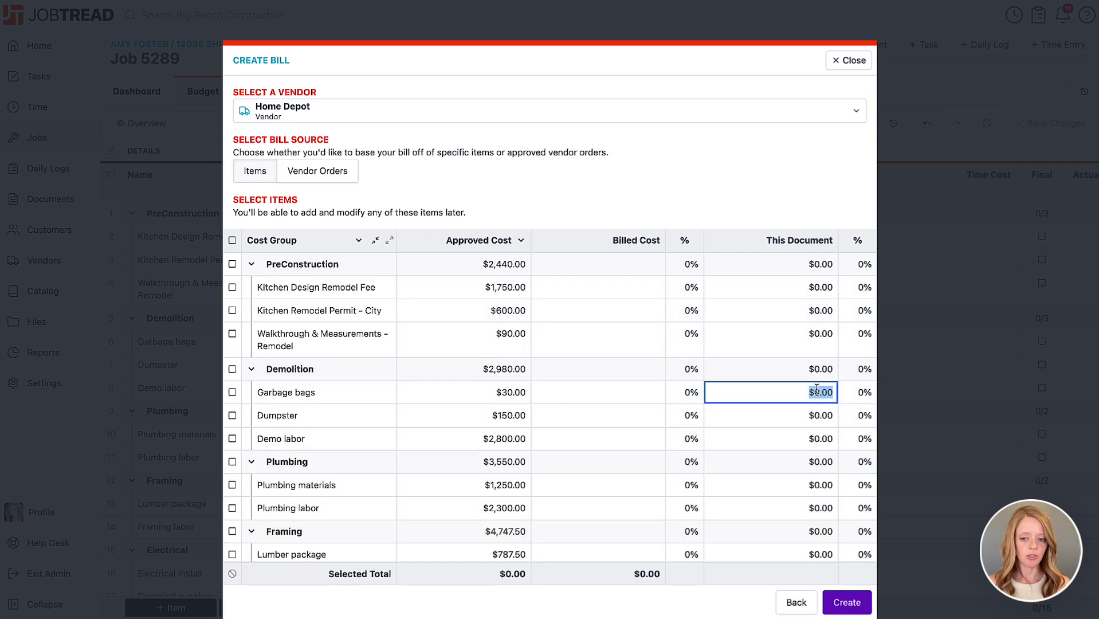
pyautogui.write('60')
pyautogui.click(799, 417)
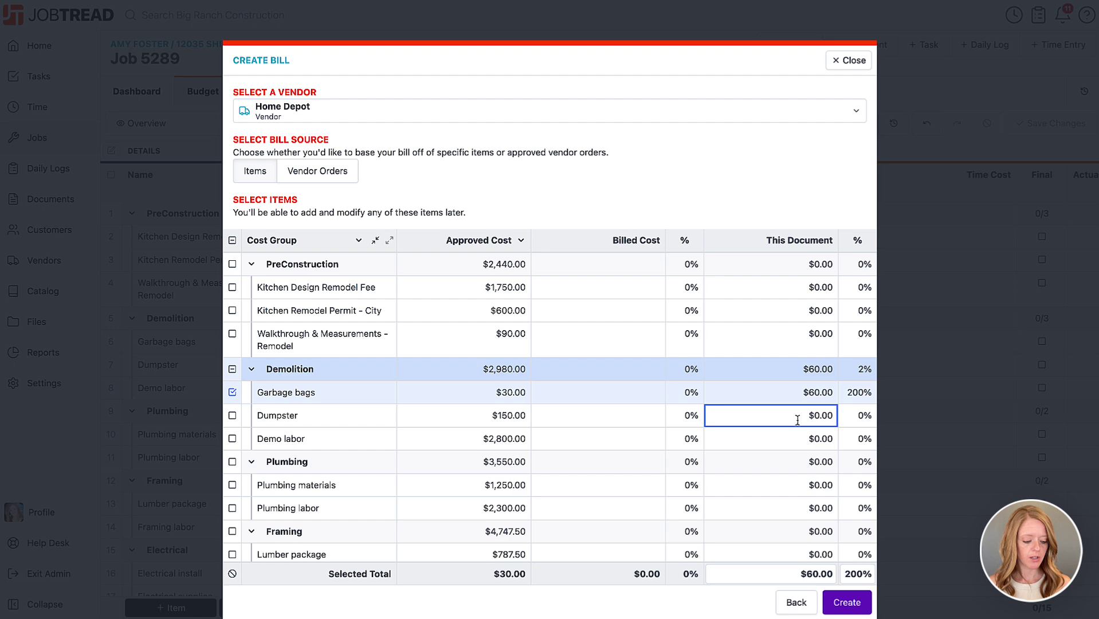
pyautogui.write('200')
pyautogui.scroll(-3, 797, 417)
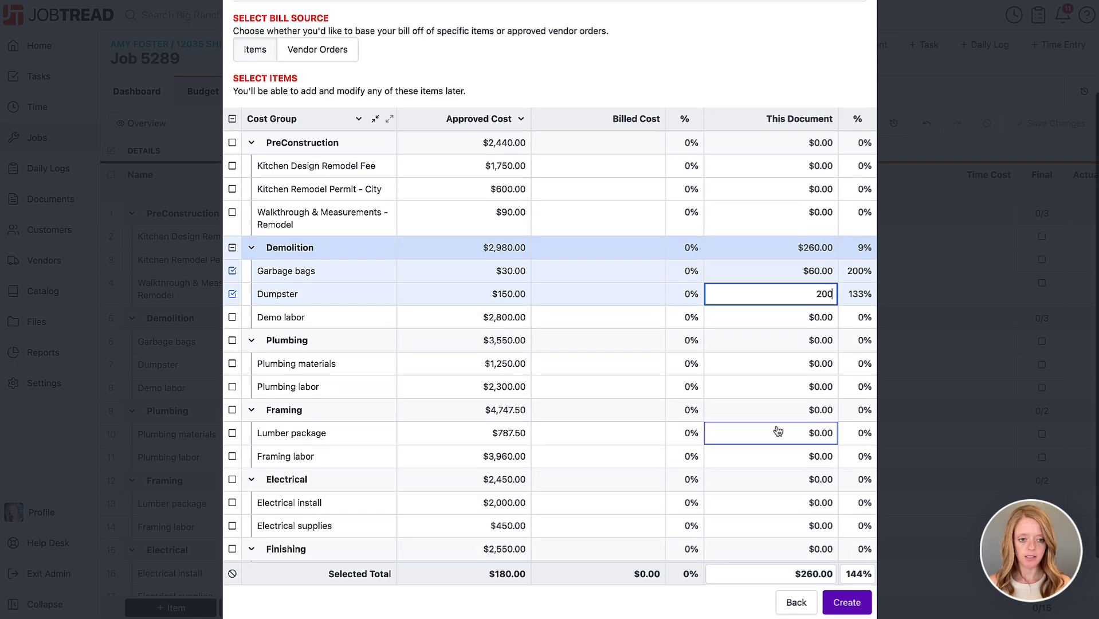
pyautogui.click(772, 363)
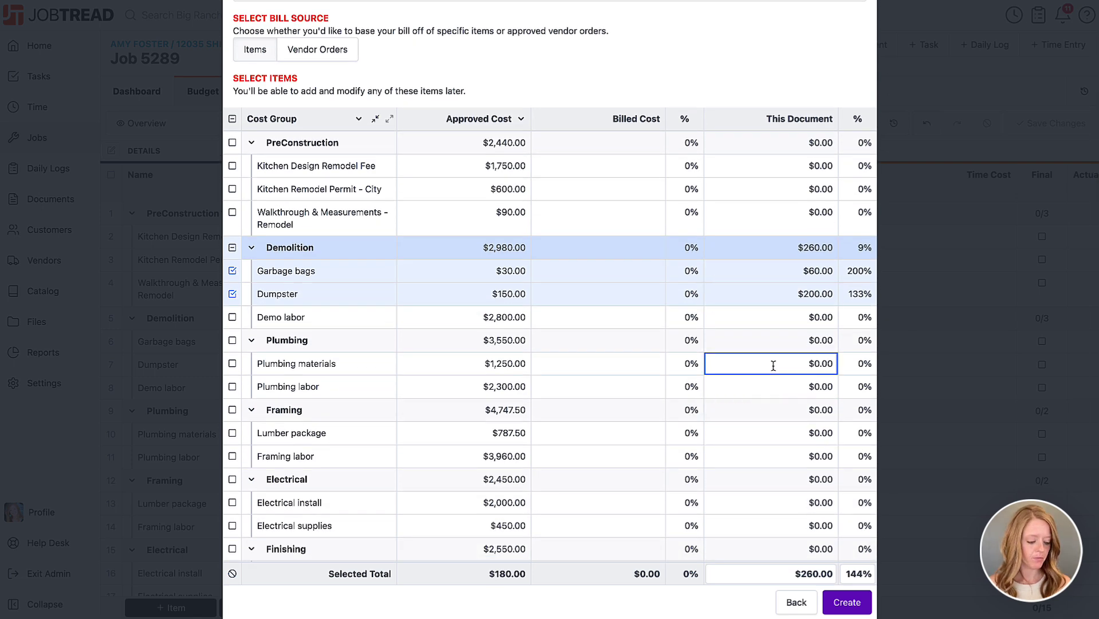
pyautogui.write('1500')
# Step: Bill Lumber package $700 and Cleaning materials $200, then create the bill
pyautogui.scroll(-2, 776, 467)
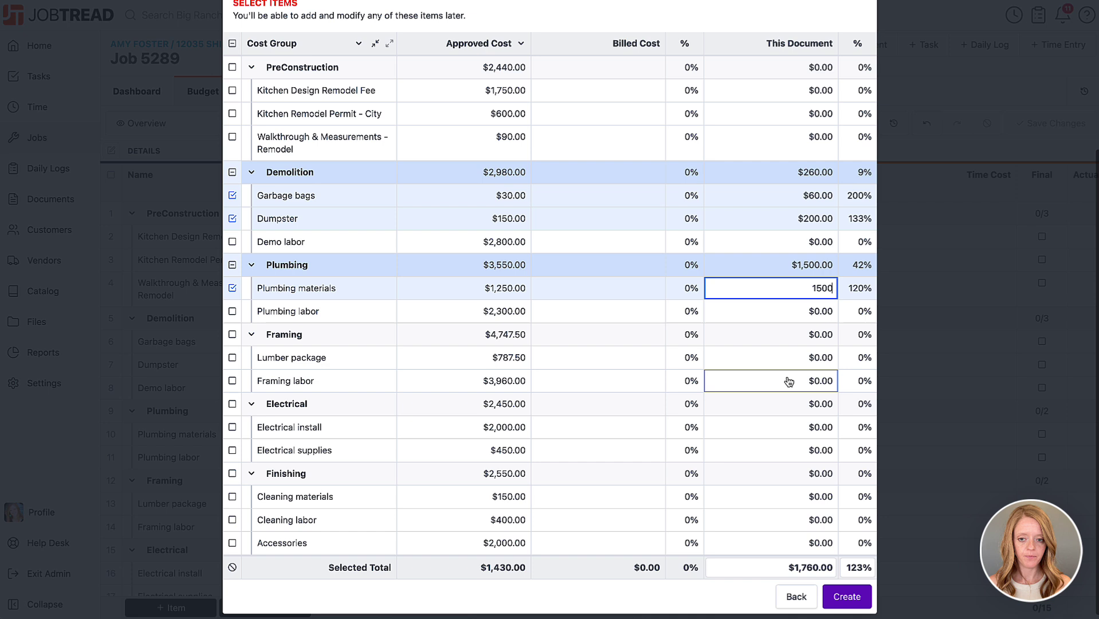
pyautogui.click(786, 361)
pyautogui.write('700')
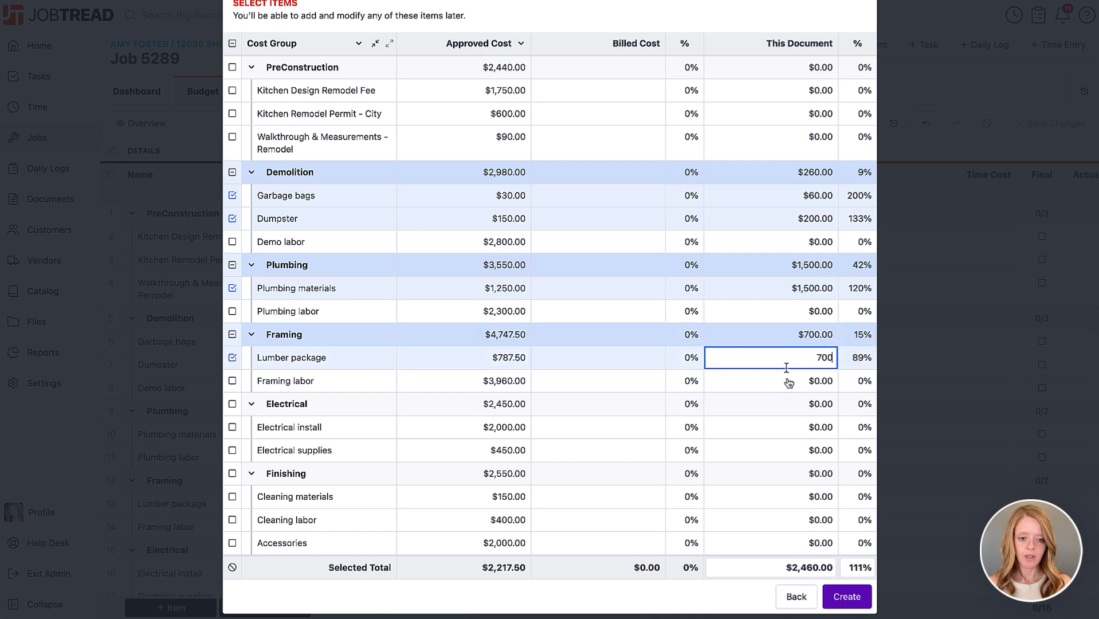
pyautogui.scroll(-1, 788, 378)
pyautogui.click(762, 485)
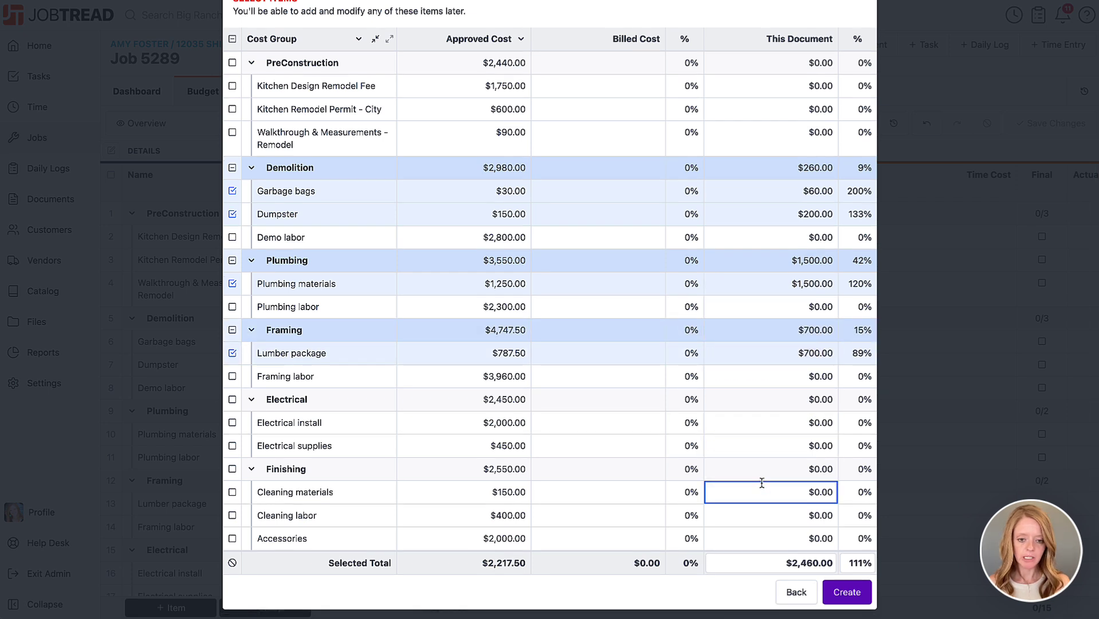
pyautogui.write('200')
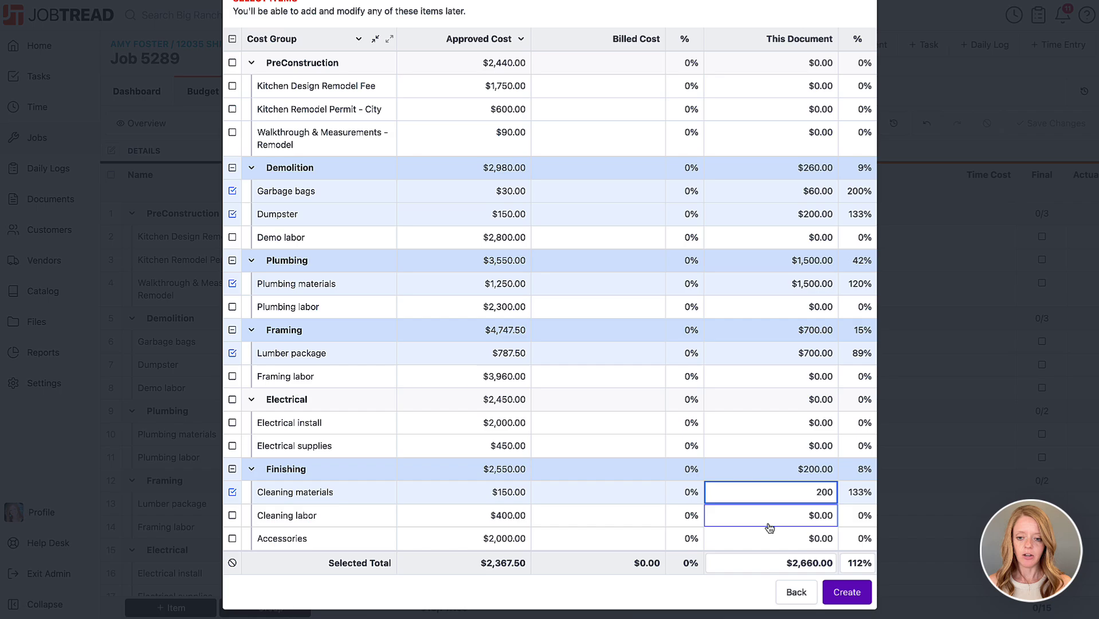
pyautogui.click(847, 592)
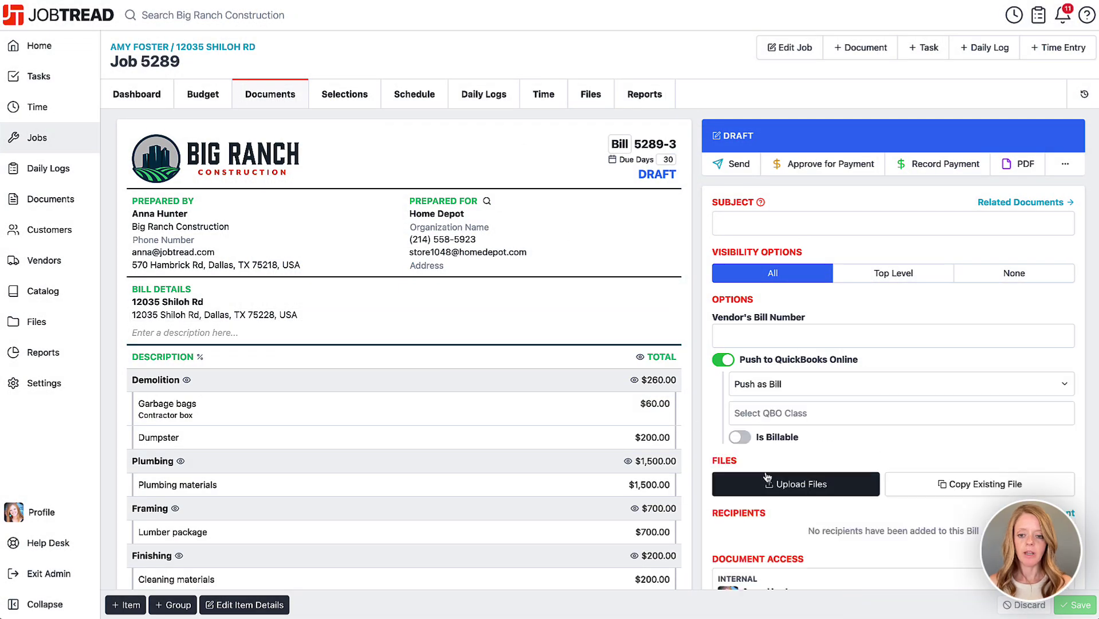
# Step: Record the full $2,660 card payment dated yesterday with its reference number, then reopen the budget
pyautogui.click(917, 163)
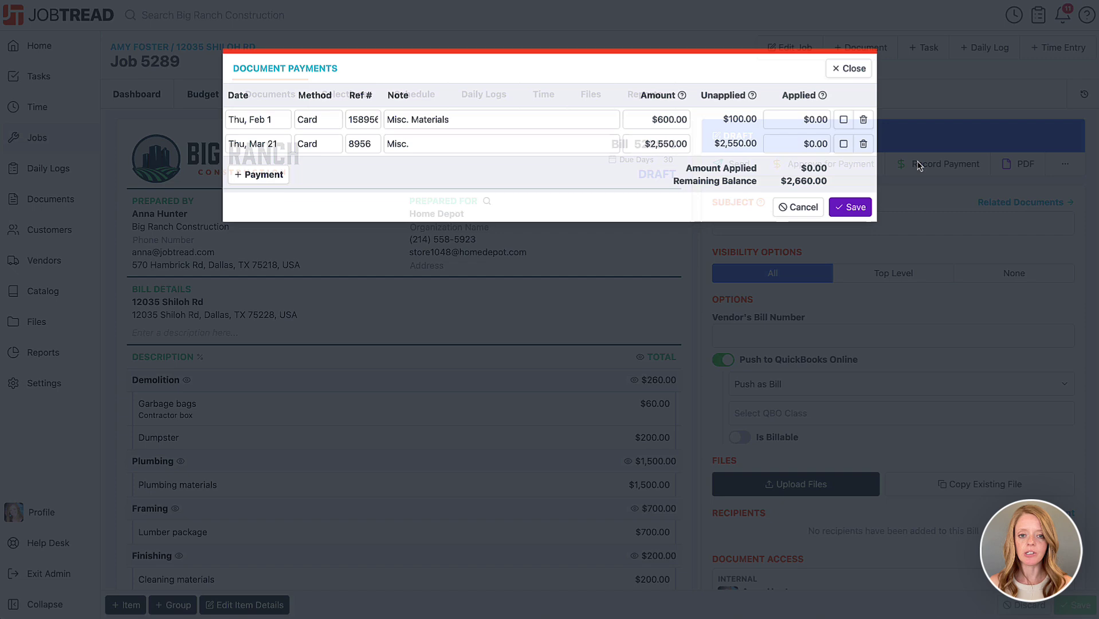
pyautogui.click(265, 171)
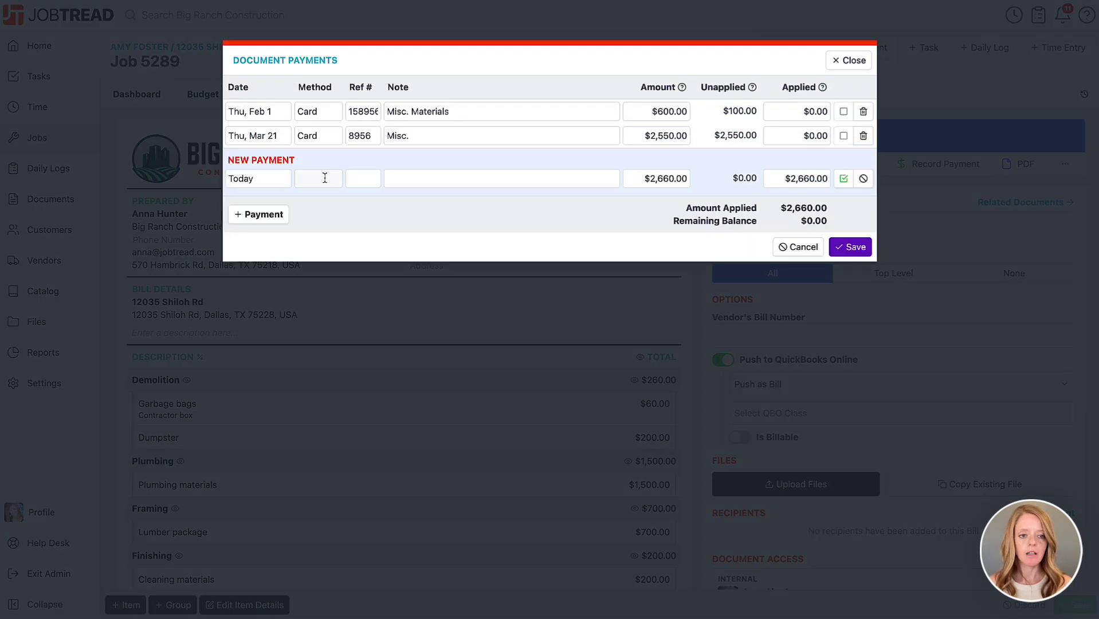
pyautogui.click(267, 181)
pyautogui.click(281, 80)
pyautogui.click(317, 176)
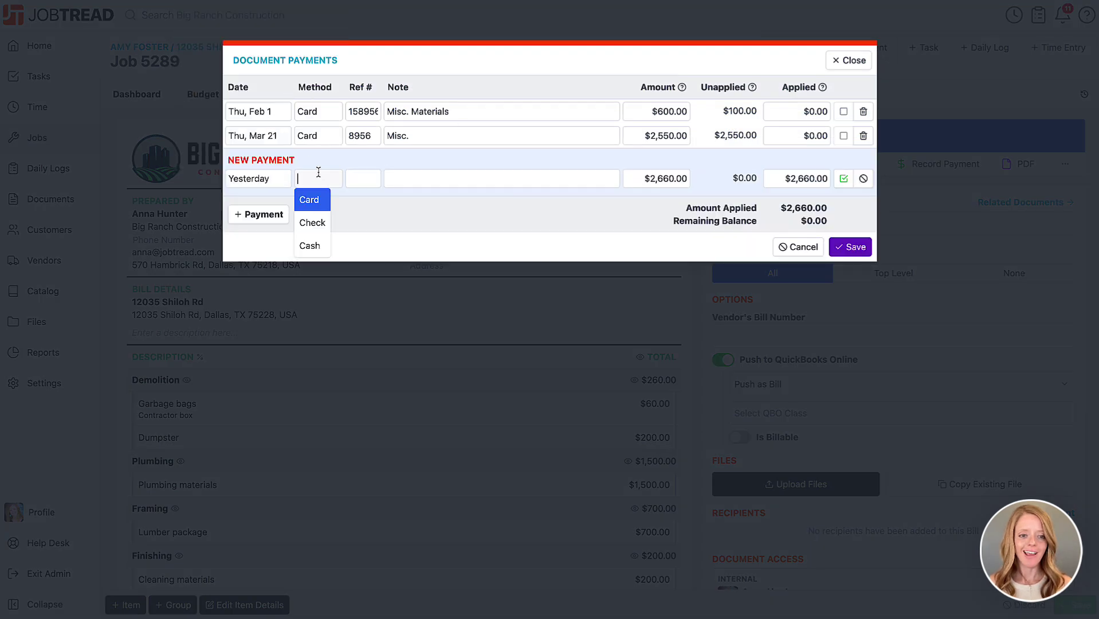
pyautogui.click(311, 200)
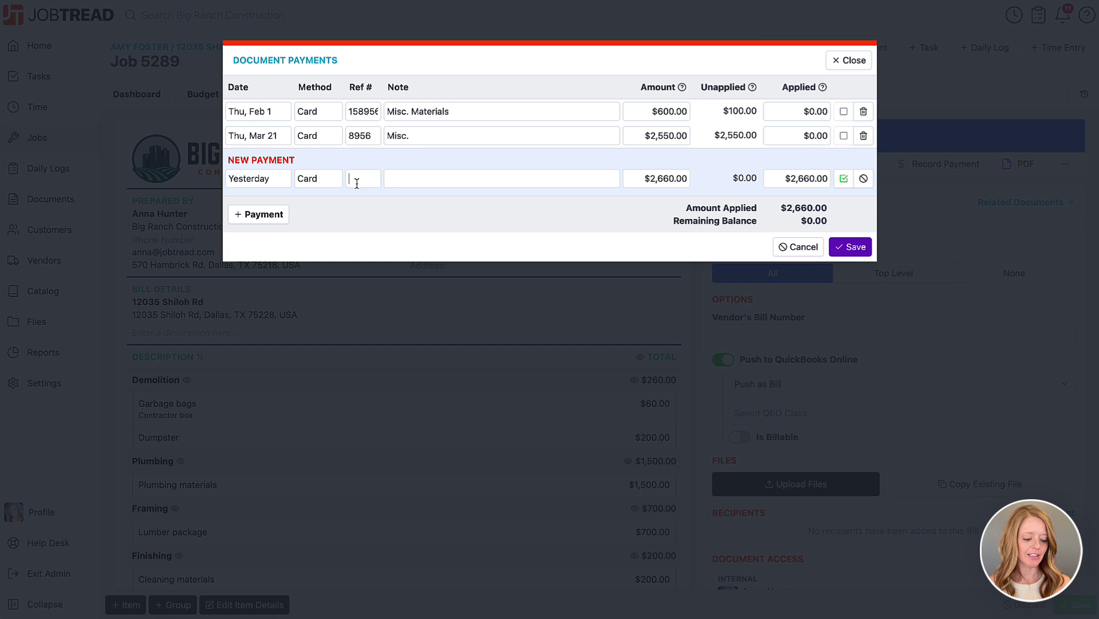
pyautogui.click(356, 179)
pyautogui.write('4560')
pyautogui.click(864, 247)
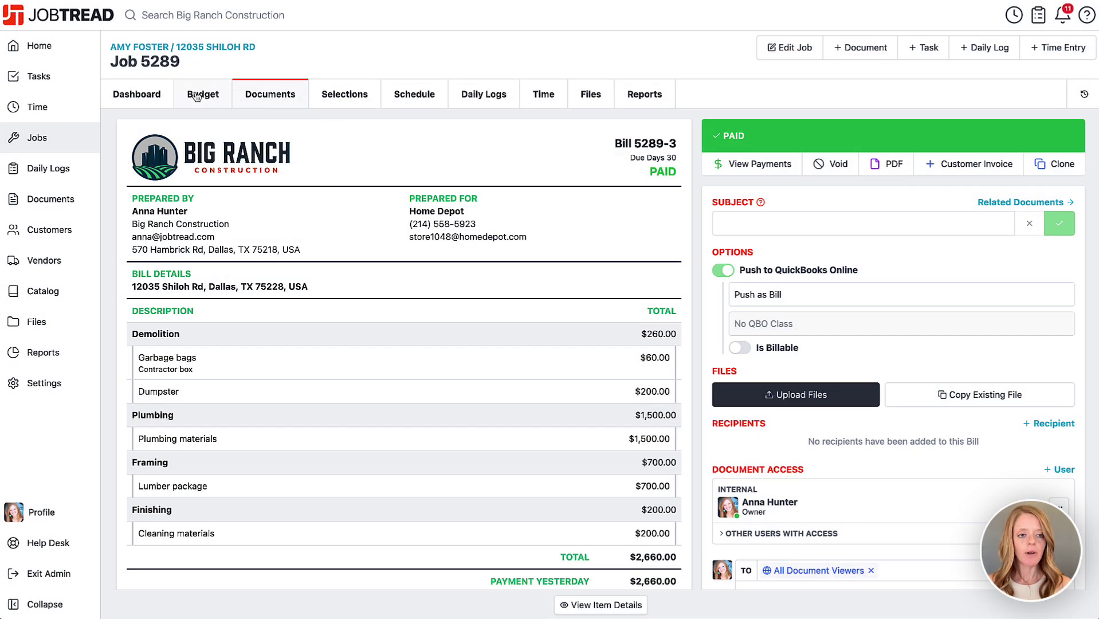
pyautogui.click(196, 96)
pyautogui.hscroll(10, 667, 353)
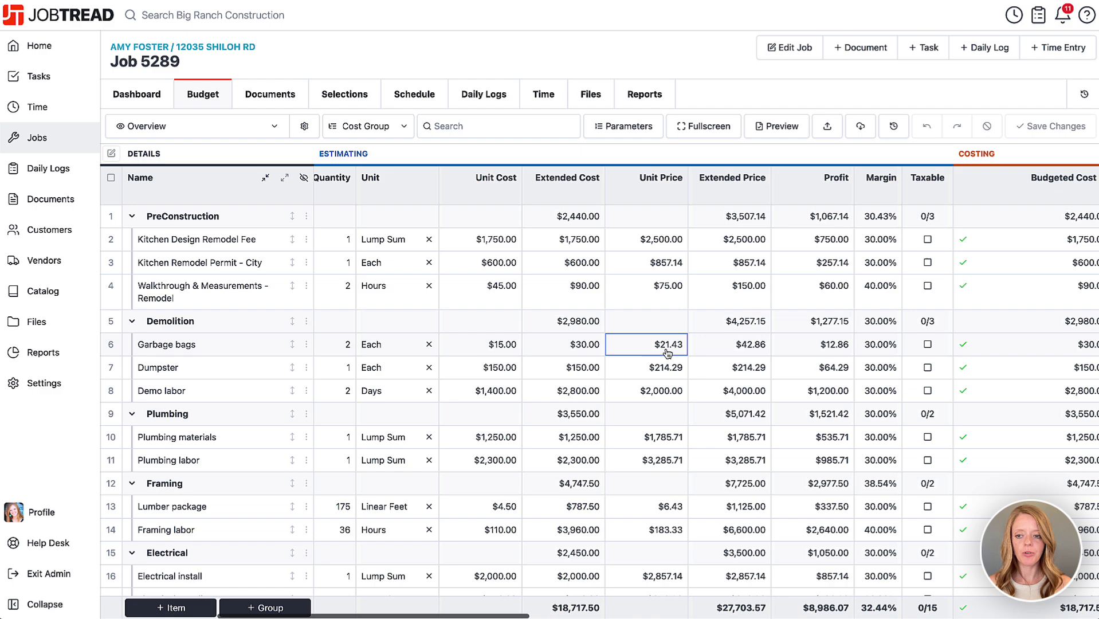
pyautogui.hscroll(10, 667, 352)
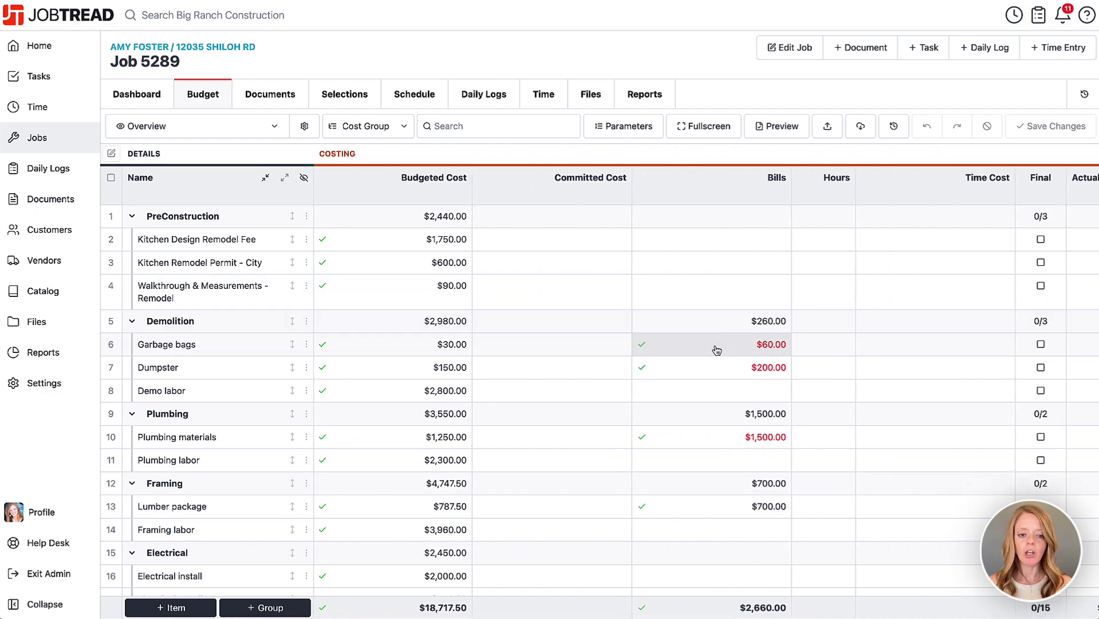
pyautogui.scroll(-1, 715, 391)
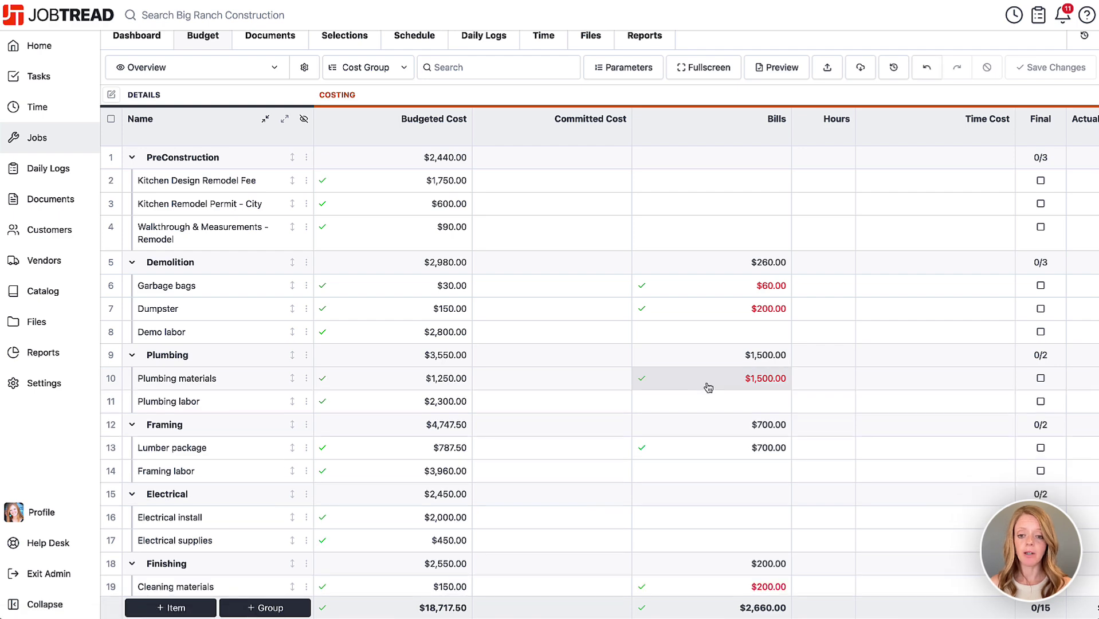
pyautogui.hscroll(7, 708, 388)
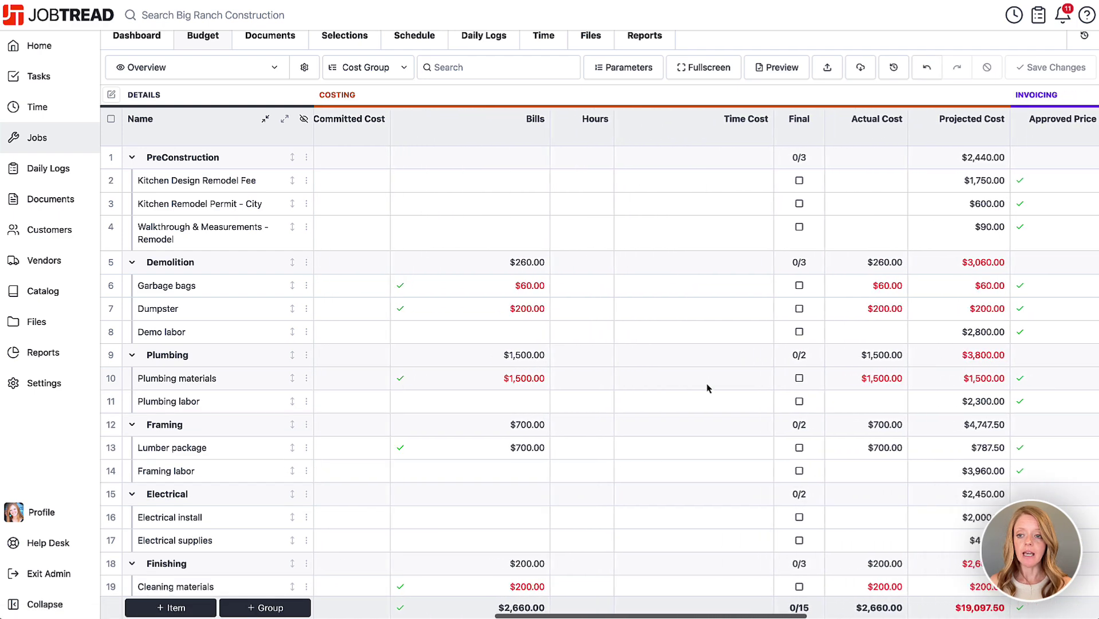
pyautogui.hscroll(1, 709, 388)
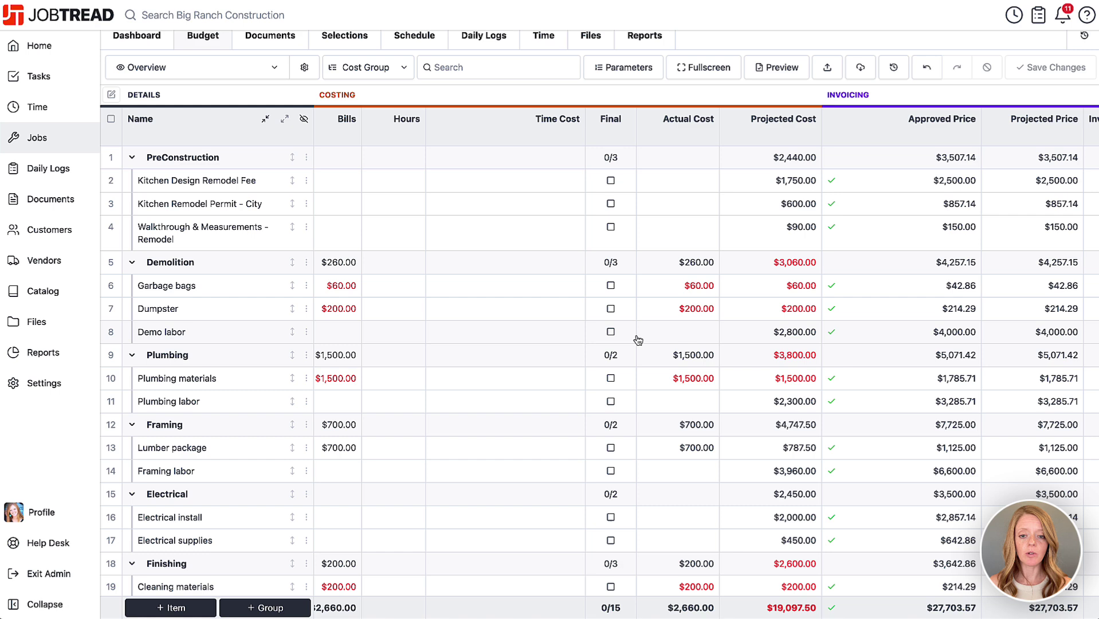
# Step: Tick Final for Garbage bags, Dumpster, Plumbing materials, Lumber package and Cleaning materials, then save
pyautogui.click(611, 286)
pyautogui.click(611, 309)
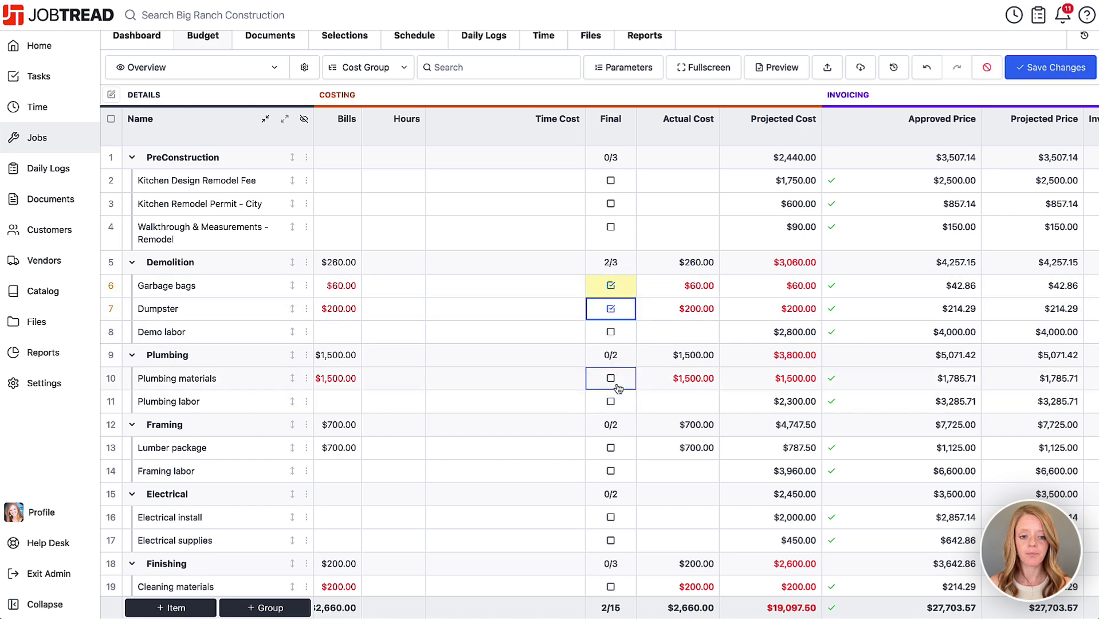
pyautogui.click(612, 379)
pyautogui.scroll(-1, 618, 387)
pyautogui.click(612, 399)
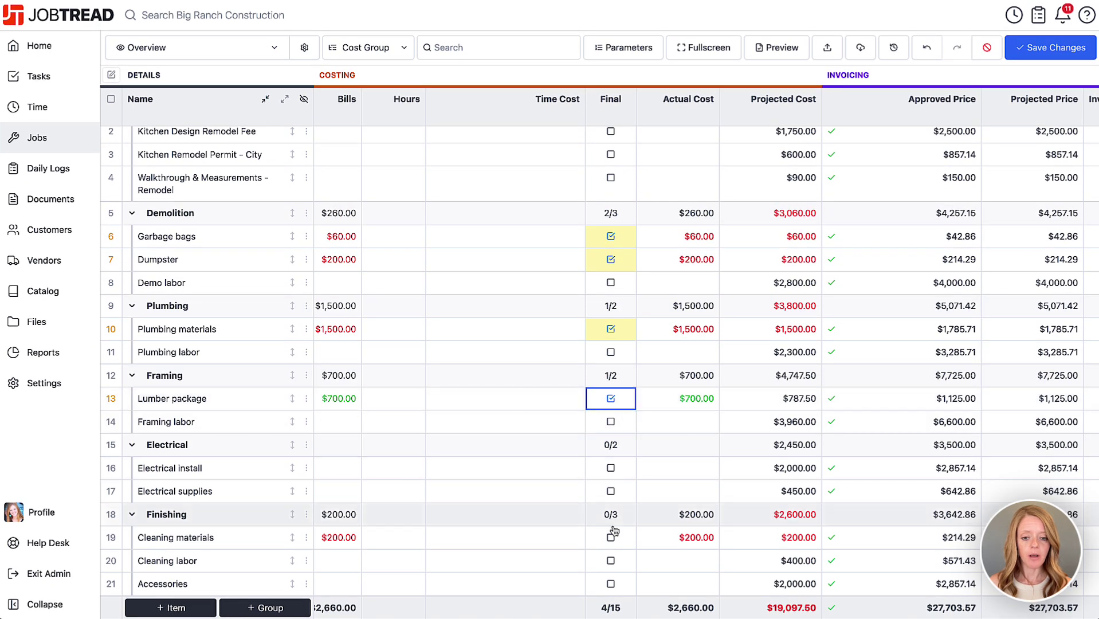
pyautogui.click(614, 540)
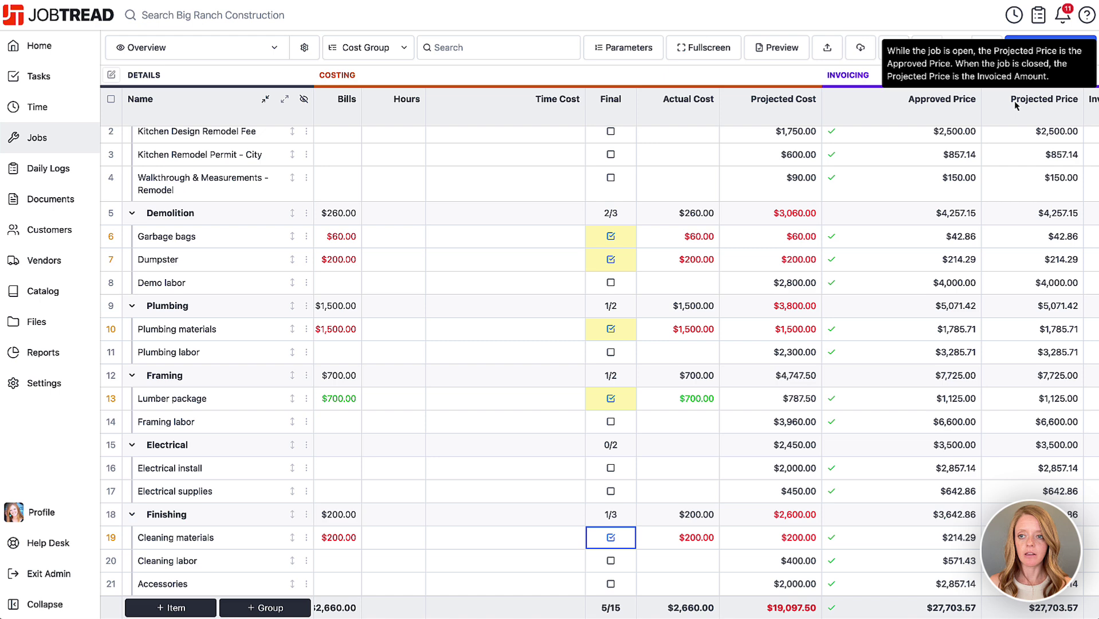
pyautogui.click(1034, 59)
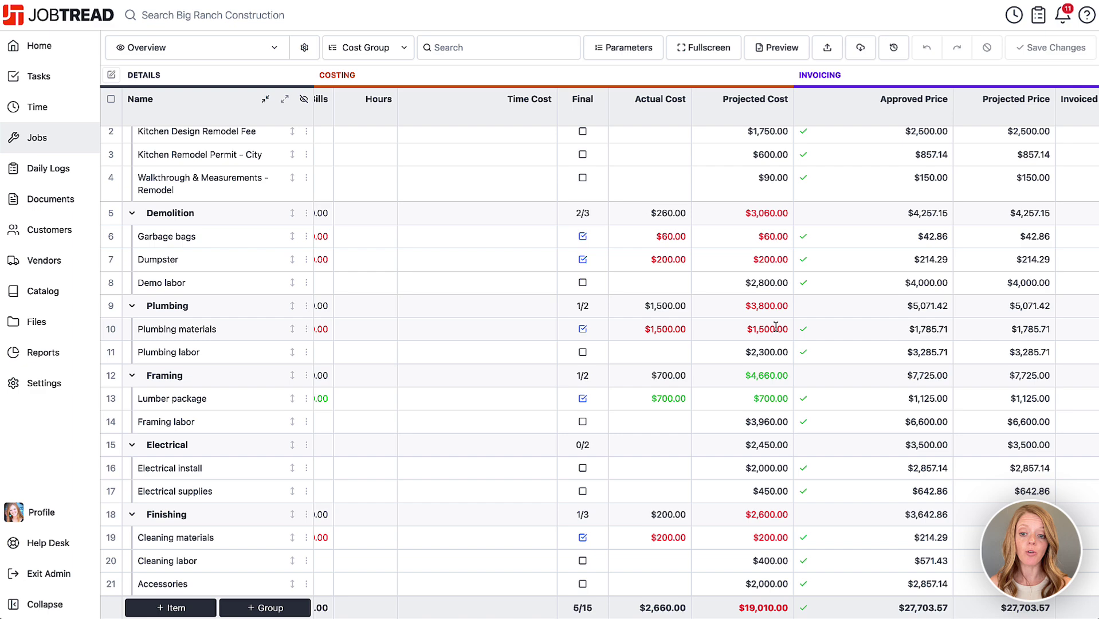
# Step: Review the Profit columns: $8,693.57 projected profit at 31.38% versus 32.44% budgeted
pyautogui.hscroll(10, 790, 379)
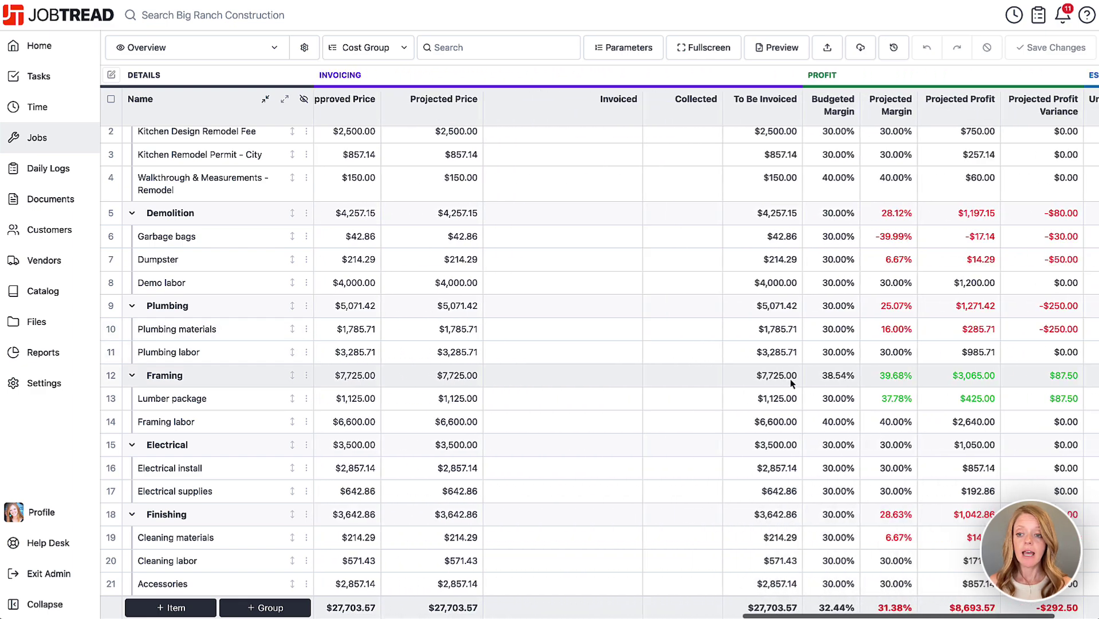
pyautogui.hscroll(5, 793, 382)
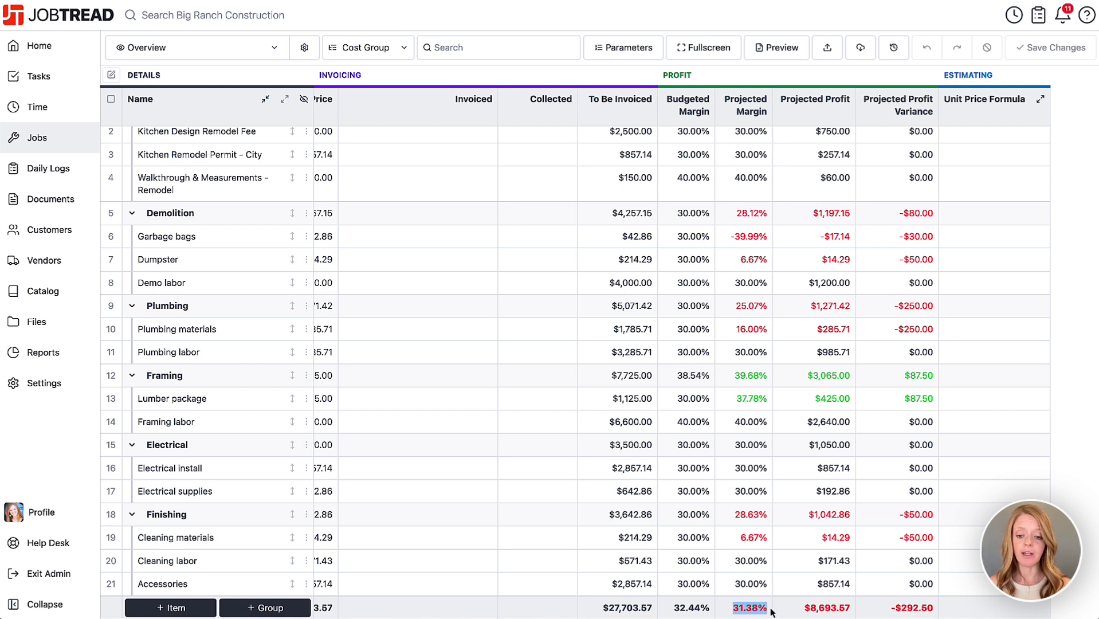
pyautogui.scroll(1, 771, 612)
pyautogui.scroll(-1, 771, 612)
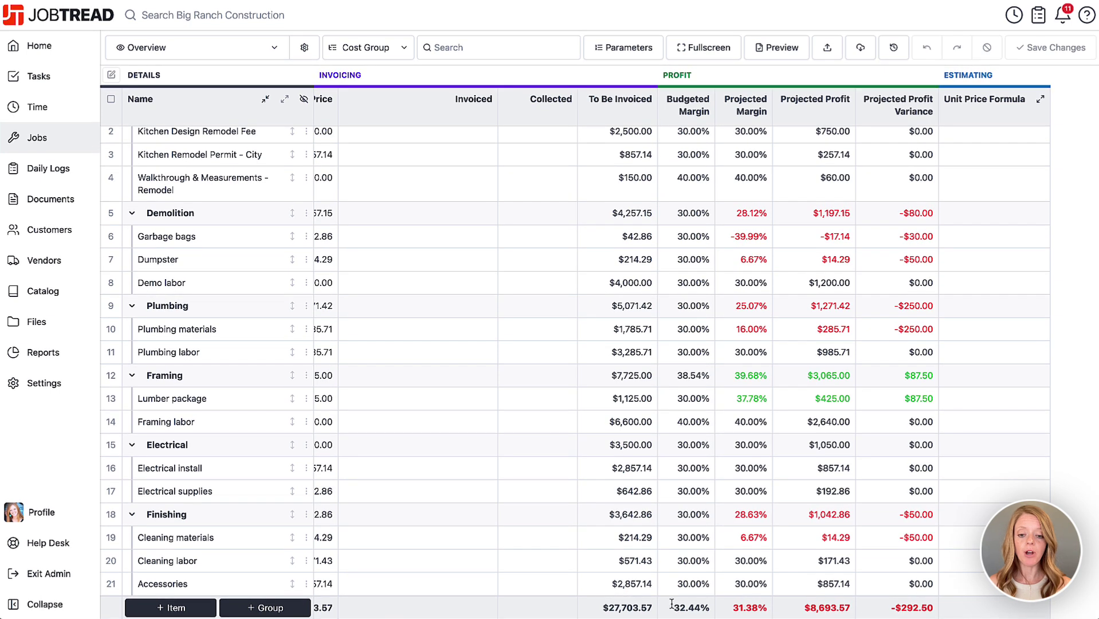
pyautogui.moveTo(674, 608); pyautogui.dragTo(770, 613)
pyautogui.click(761, 612)
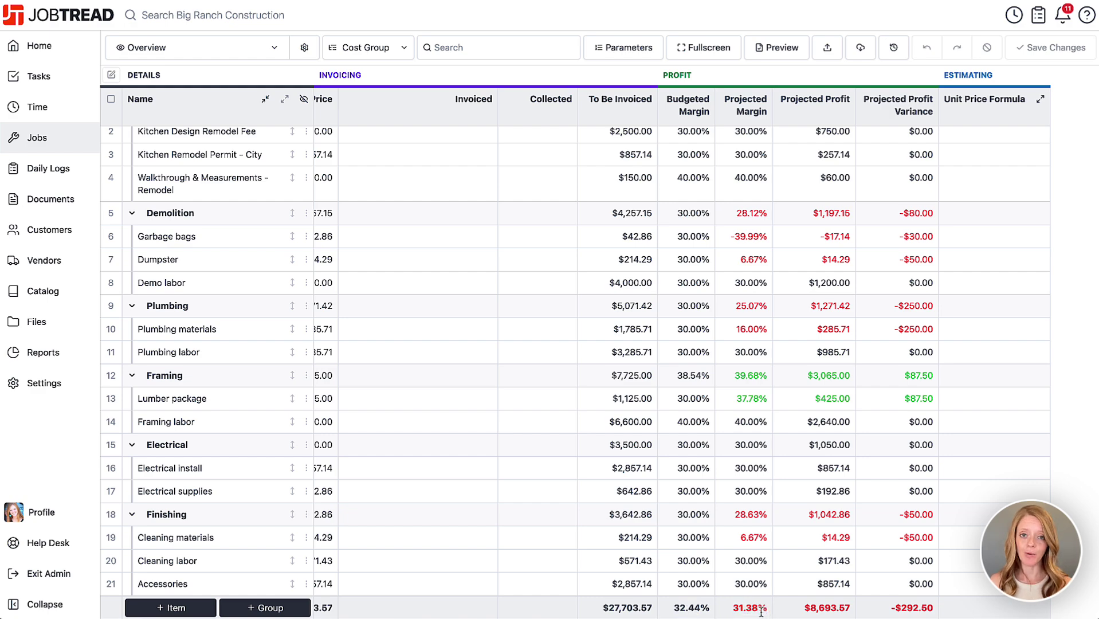
pyautogui.hscroll(-15, 724, 563)
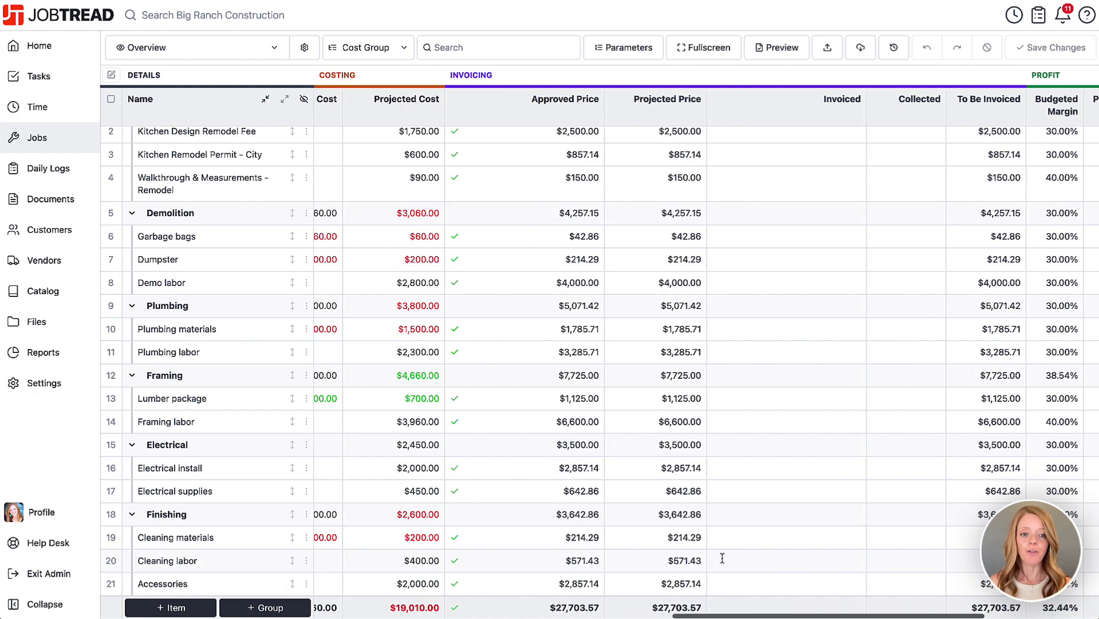
pyautogui.hscroll(-15, 724, 563)
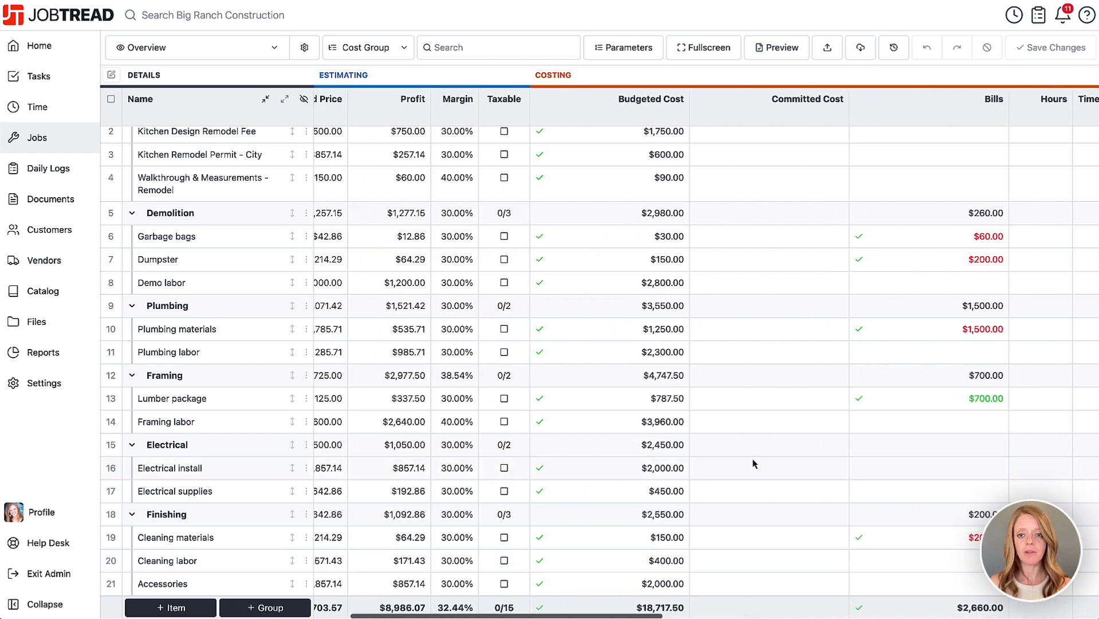
pyautogui.scroll(2, 753, 401)
pyautogui.click(788, 46)
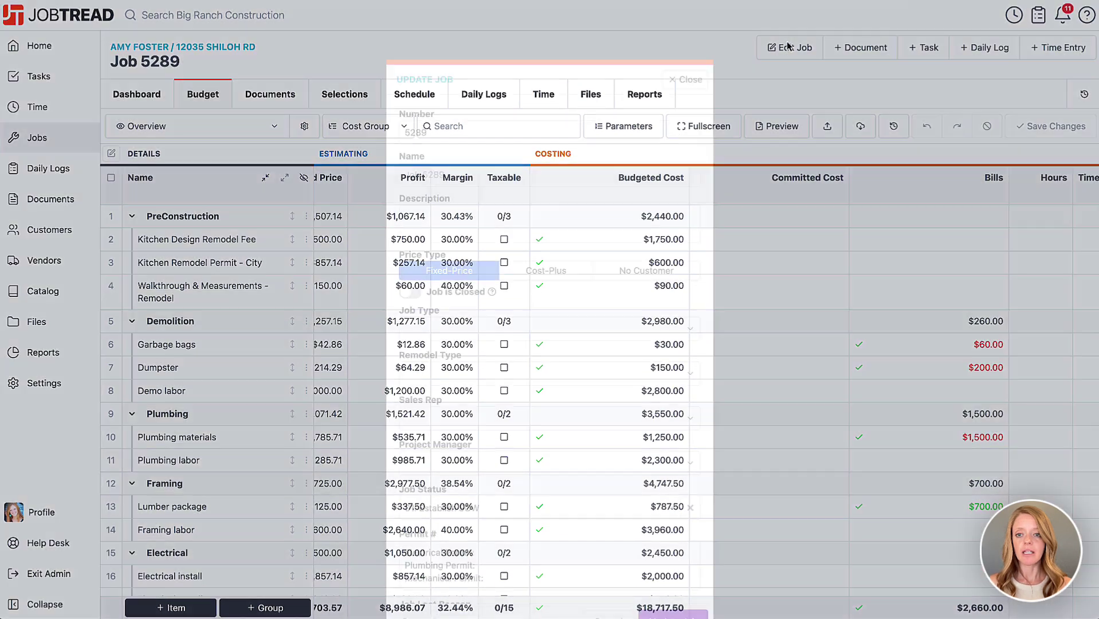
pyautogui.click(543, 252)
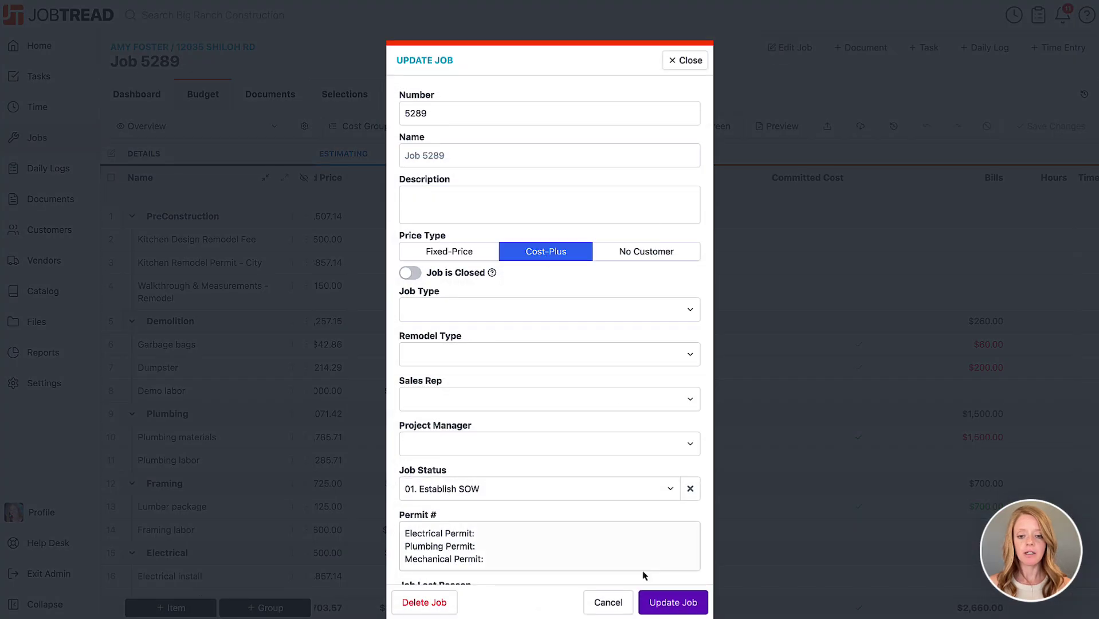
pyautogui.click(675, 608)
pyautogui.hscroll(5, 745, 490)
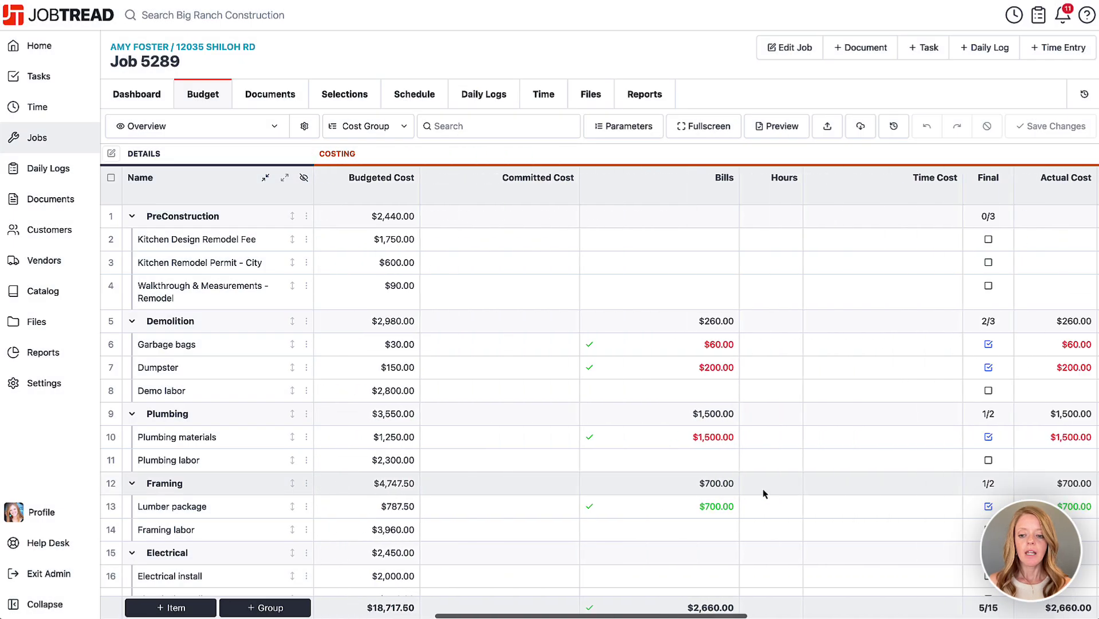
pyautogui.hscroll(10, 762, 493)
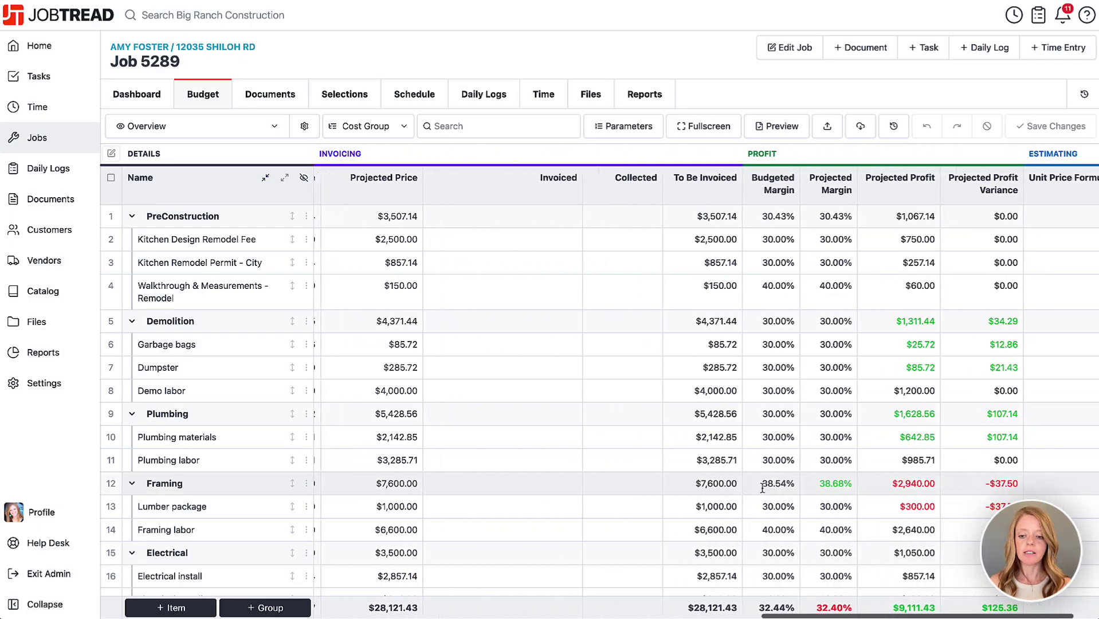
pyautogui.hscroll(3, 762, 488)
pyautogui.scroll(-2, 796, 562)
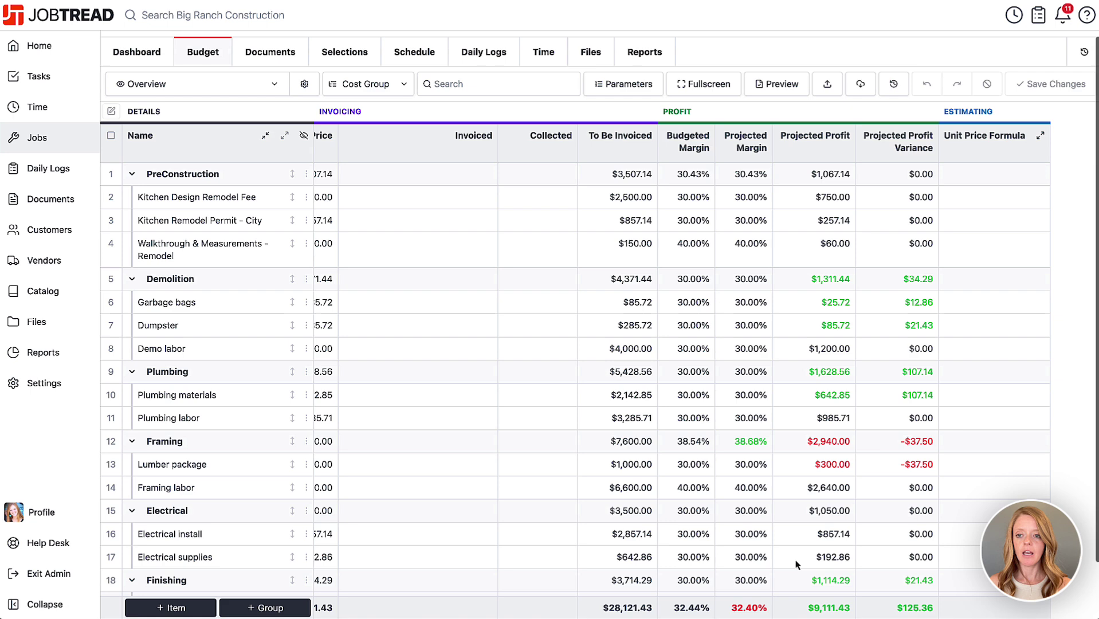
pyautogui.scroll(1, 796, 564)
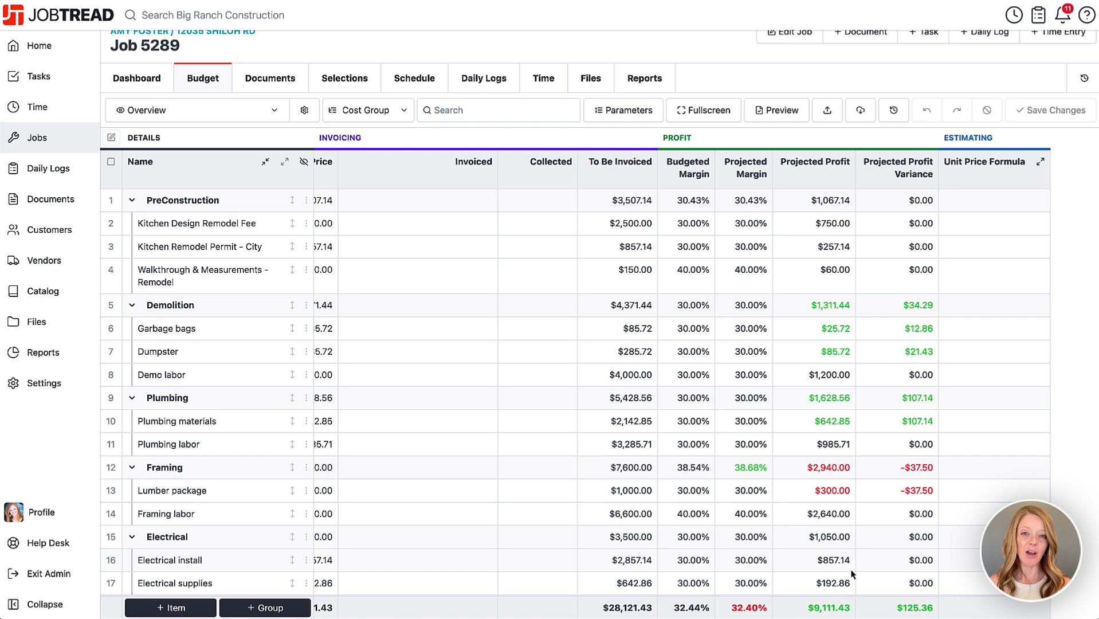
pyautogui.hscroll(-15, 852, 573)
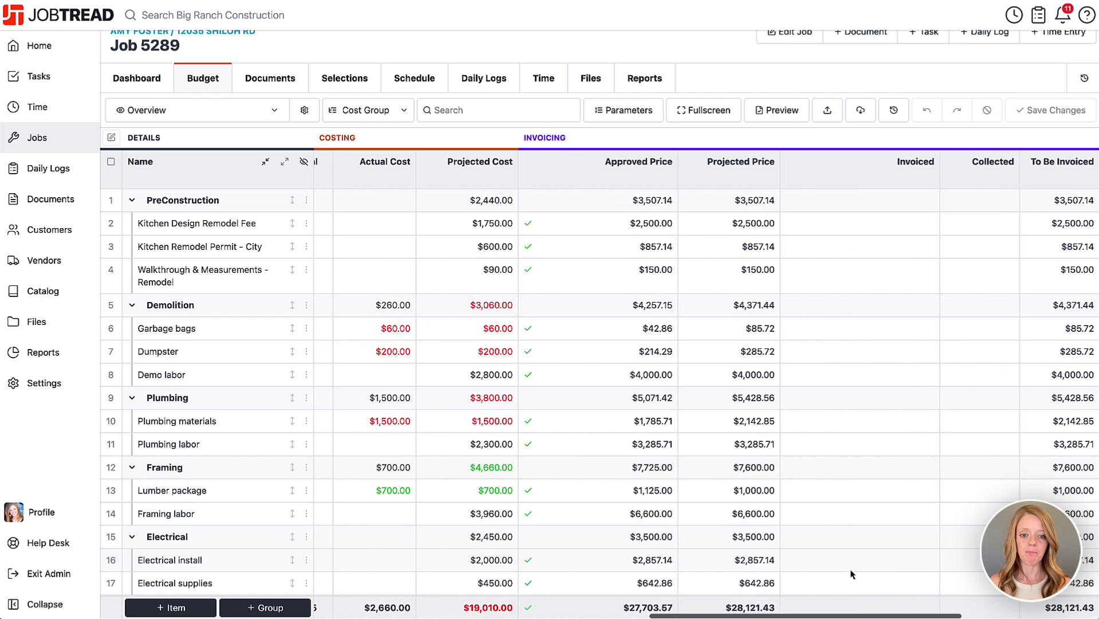
pyautogui.hscroll(-2, 851, 573)
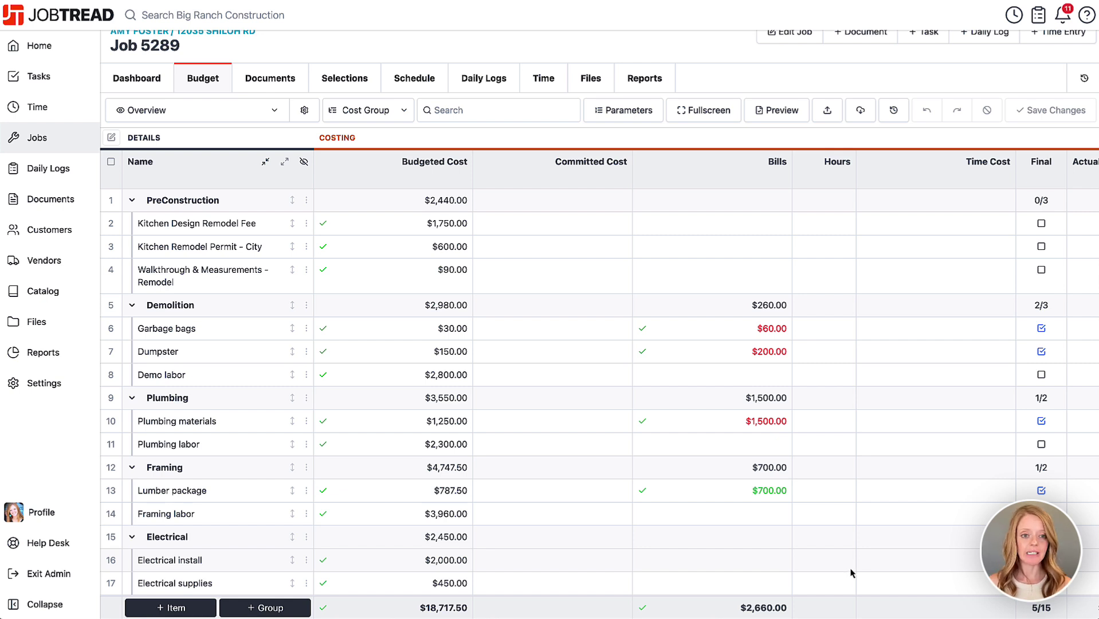
# Step: Select the Jun 5, May 29, May 28 and May 25 overtime time entries
pyautogui.click(75, 114)
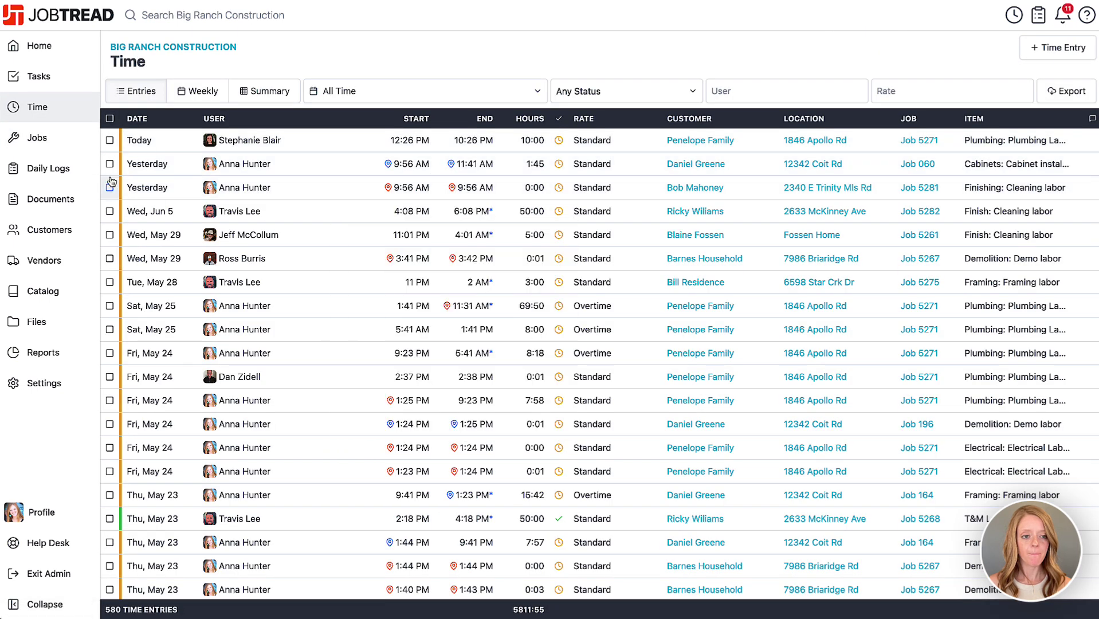
pyautogui.click(110, 211)
pyautogui.click(109, 235)
pyautogui.click(110, 282)
pyautogui.click(109, 305)
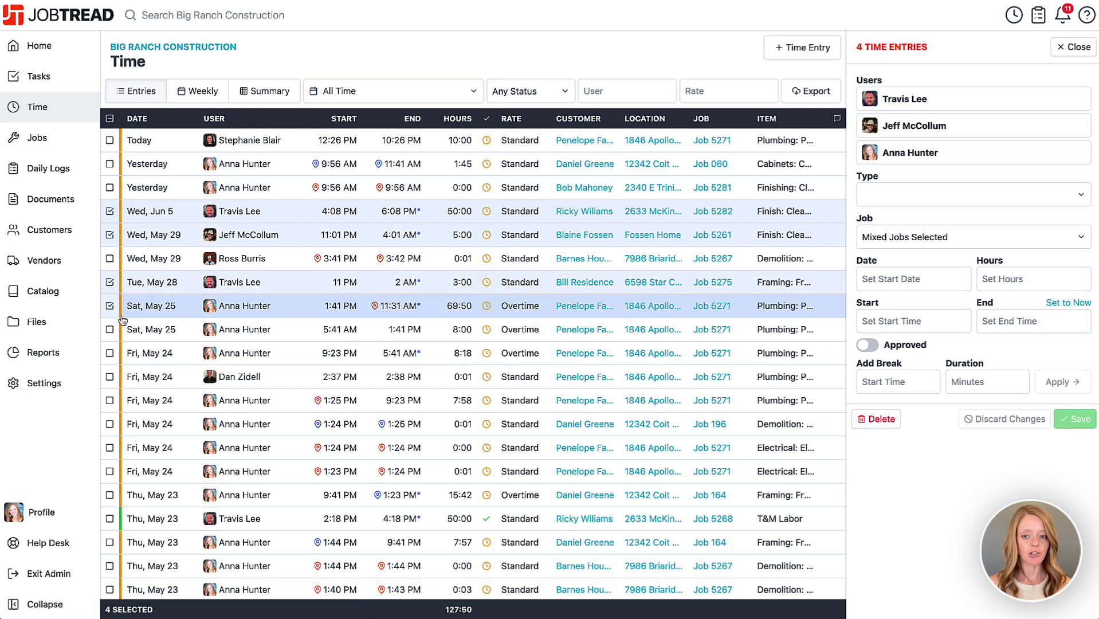
# Step: Assign them to Job 5289 as approved Standard Demo labor time, save, and go to Jobs
pyautogui.click(938, 237)
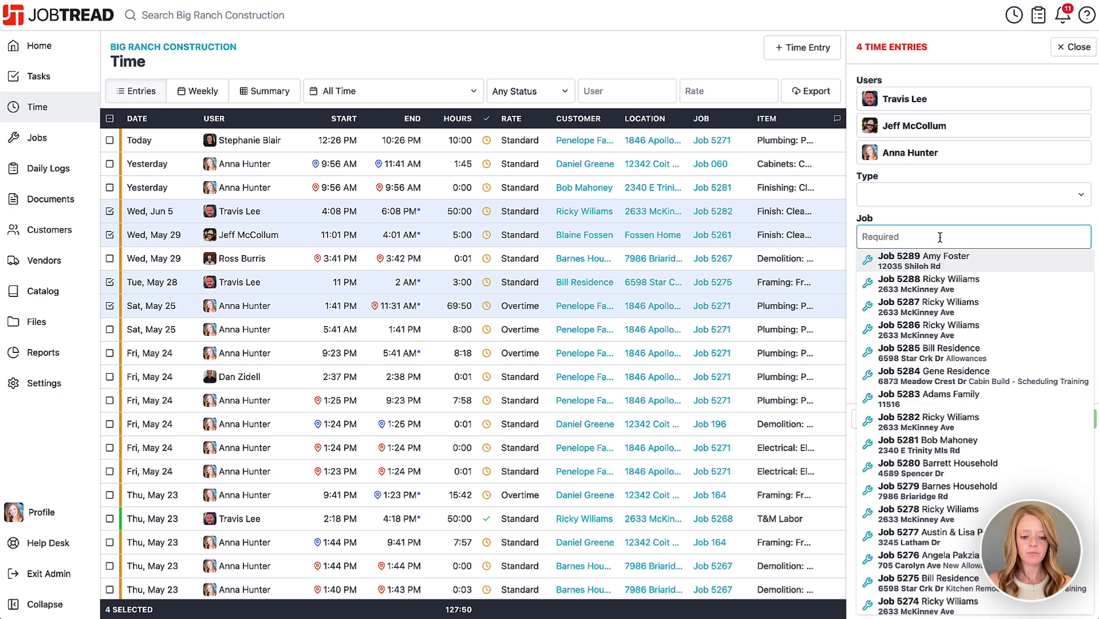
pyautogui.write('5289')
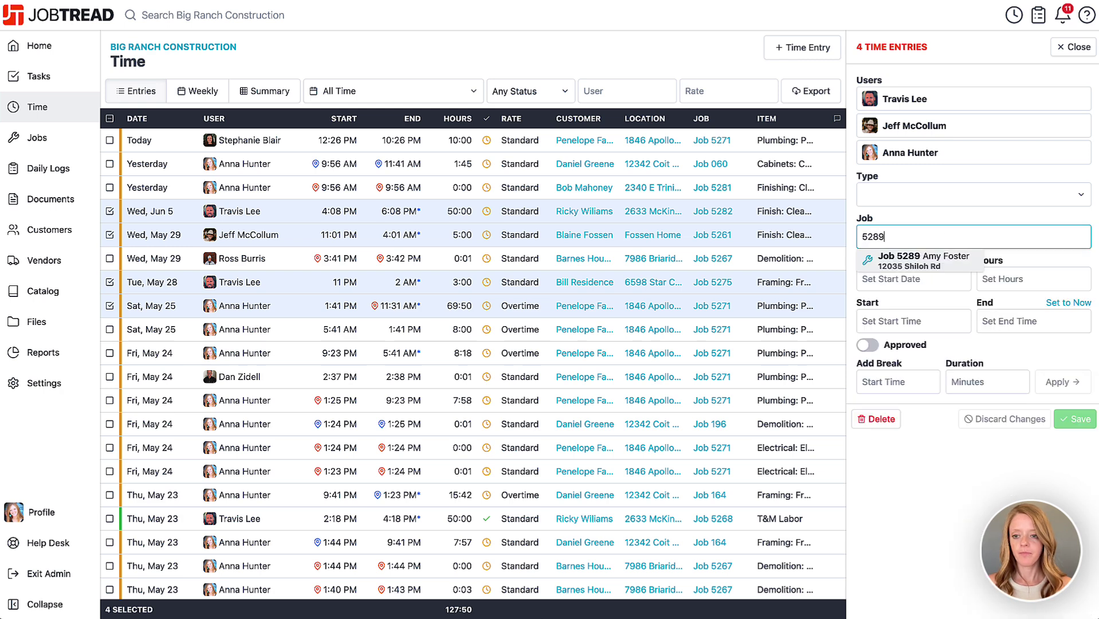
pyautogui.click(941, 256)
pyautogui.click(906, 198)
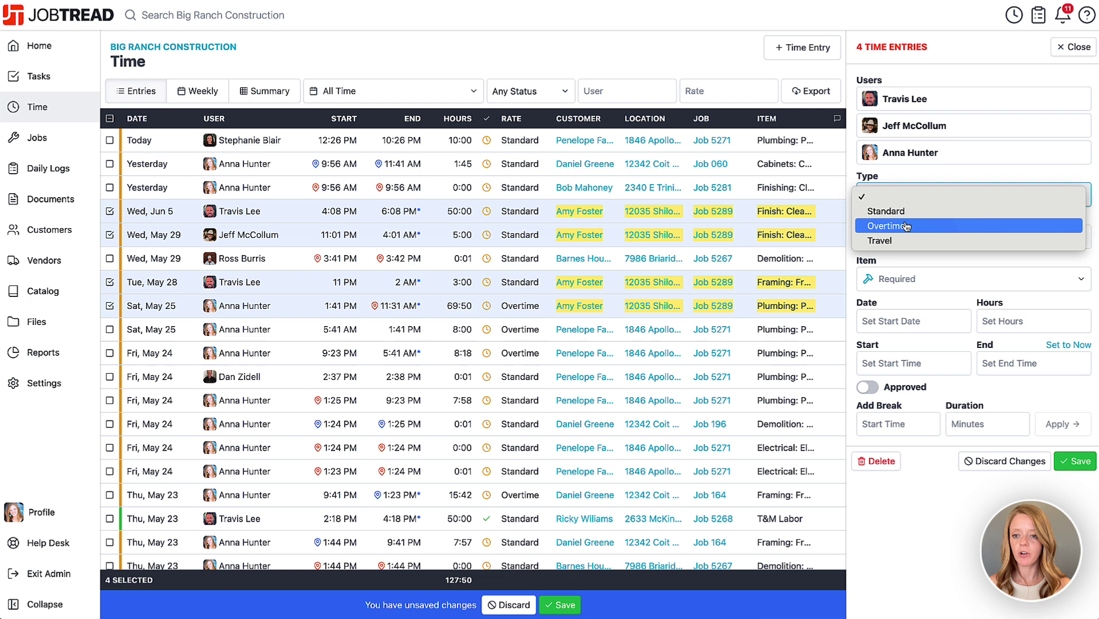
pyautogui.click(908, 215)
pyautogui.click(909, 279)
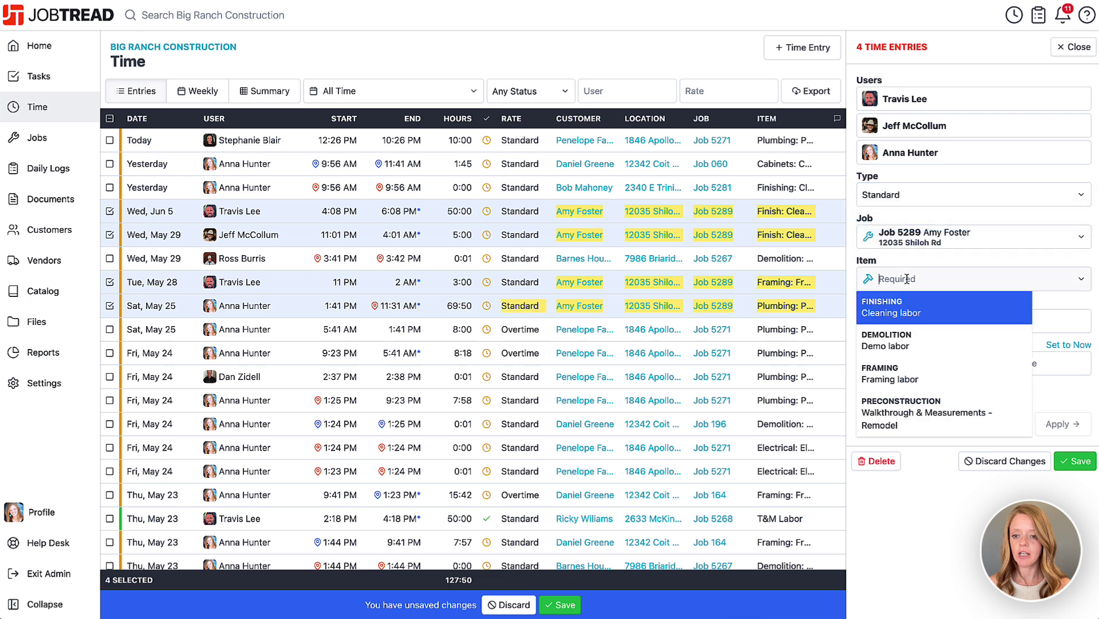
pyautogui.click(920, 353)
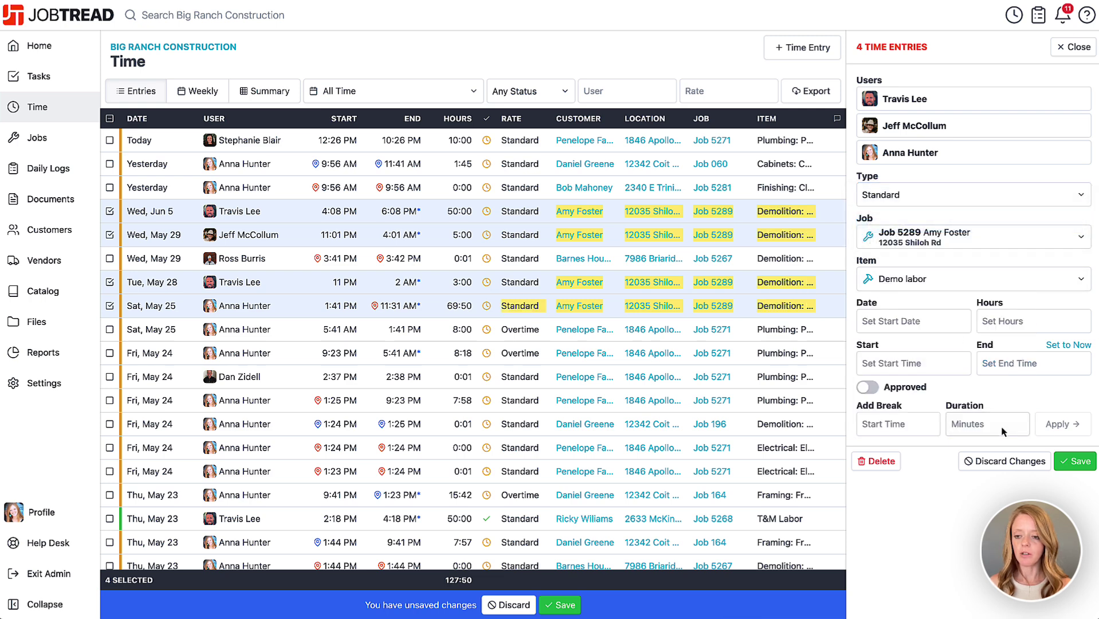
pyautogui.click(868, 386)
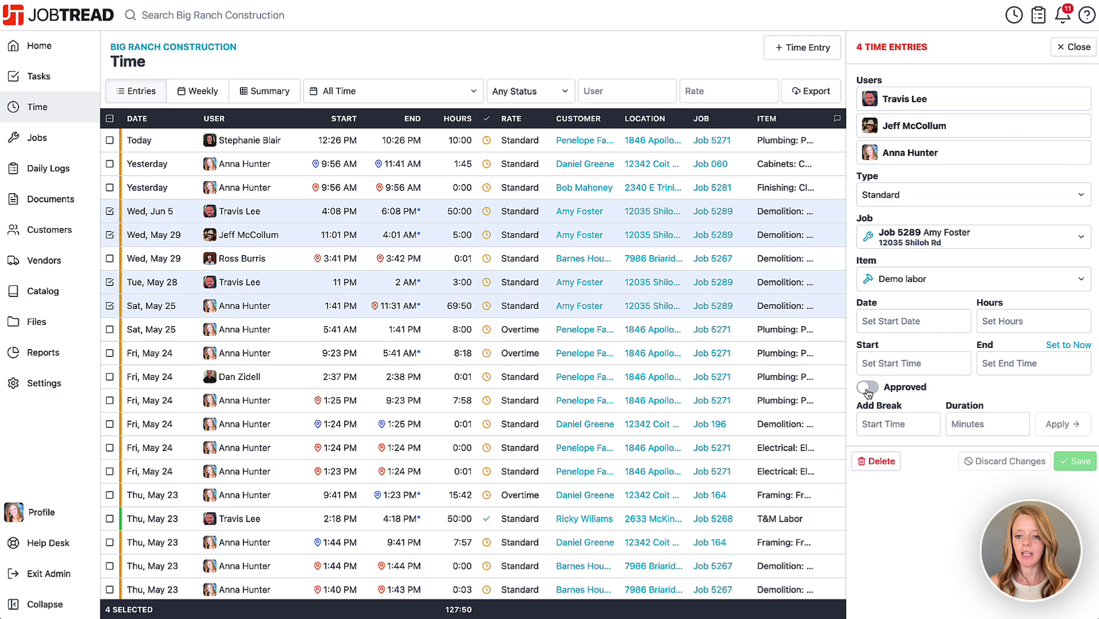
pyautogui.click(1077, 462)
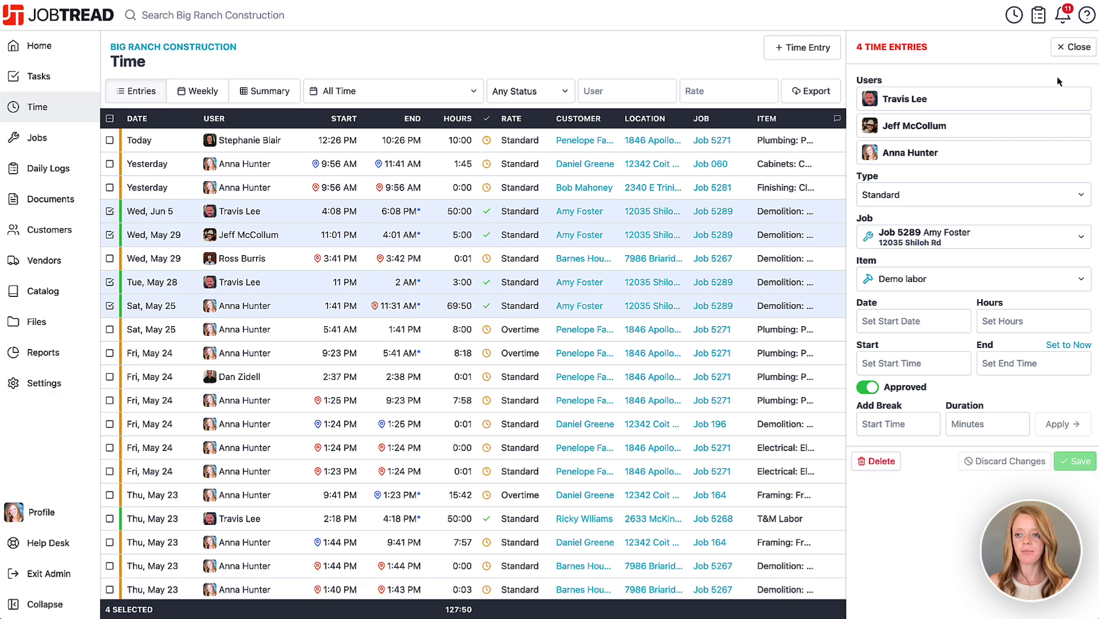
pyautogui.click(1059, 54)
pyautogui.click(36, 141)
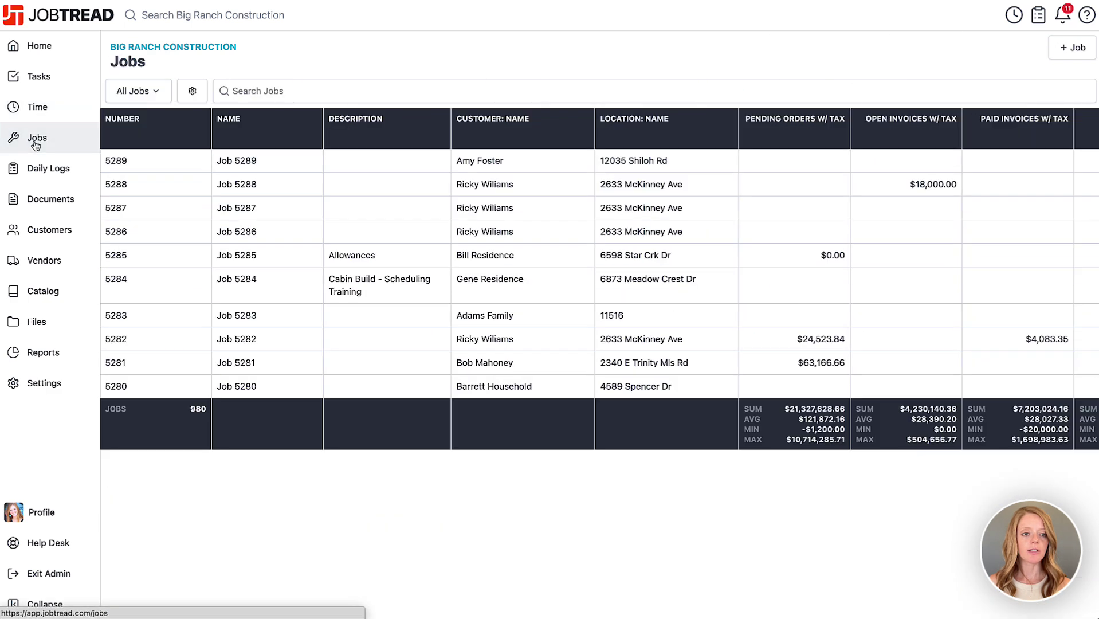
# Step: Open Job 5289's budget and expand Demo labor's time cost: 127:50 hours, $5,980.00
pyautogui.click(269, 164)
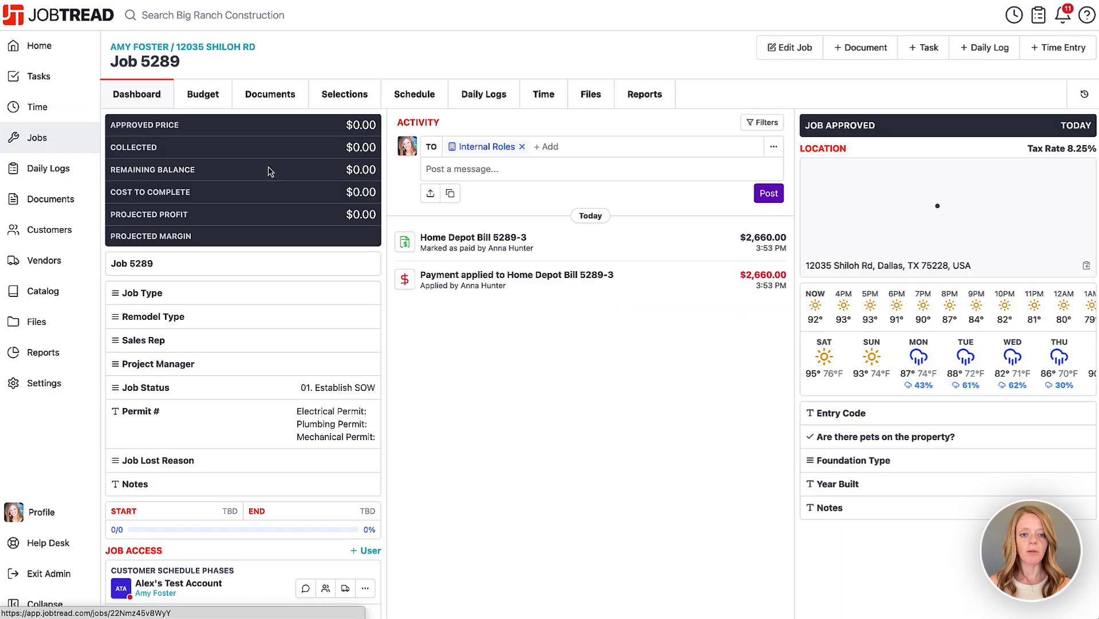
pyautogui.click(210, 95)
pyautogui.hscroll(10, 834, 343)
pyautogui.hscroll(5, 835, 342)
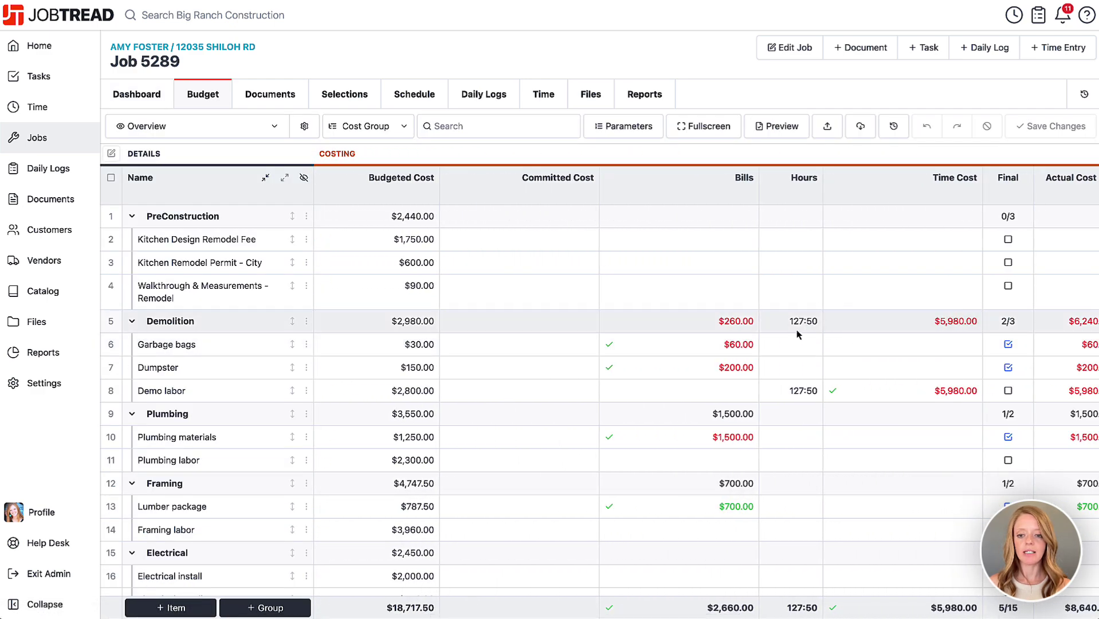
pyautogui.click(868, 392)
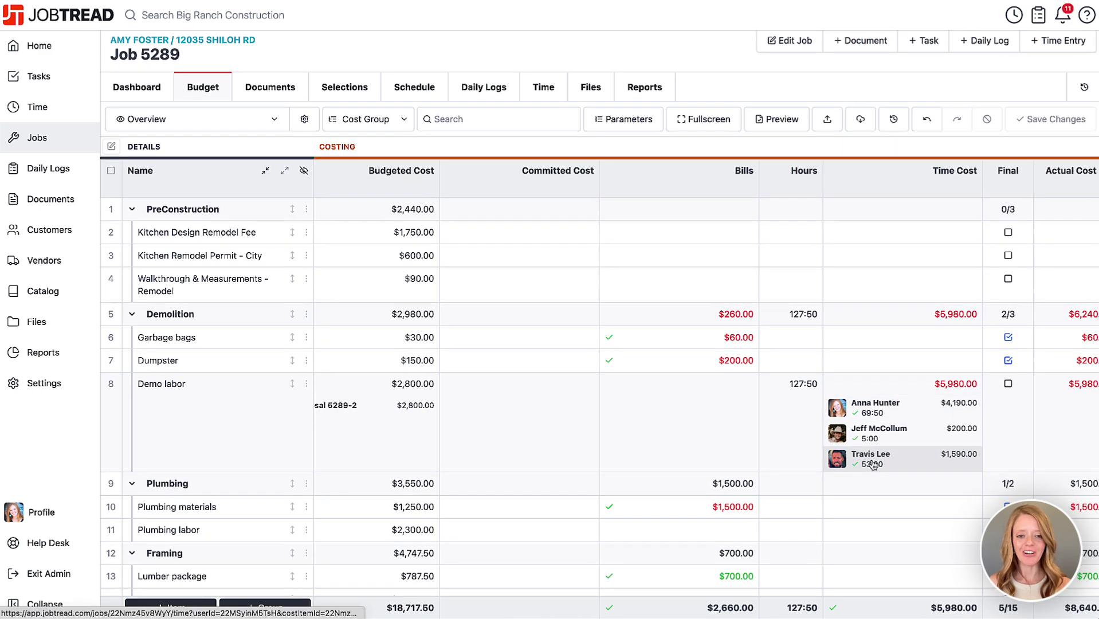
pyautogui.scroll(1, 871, 461)
pyautogui.click(952, 393)
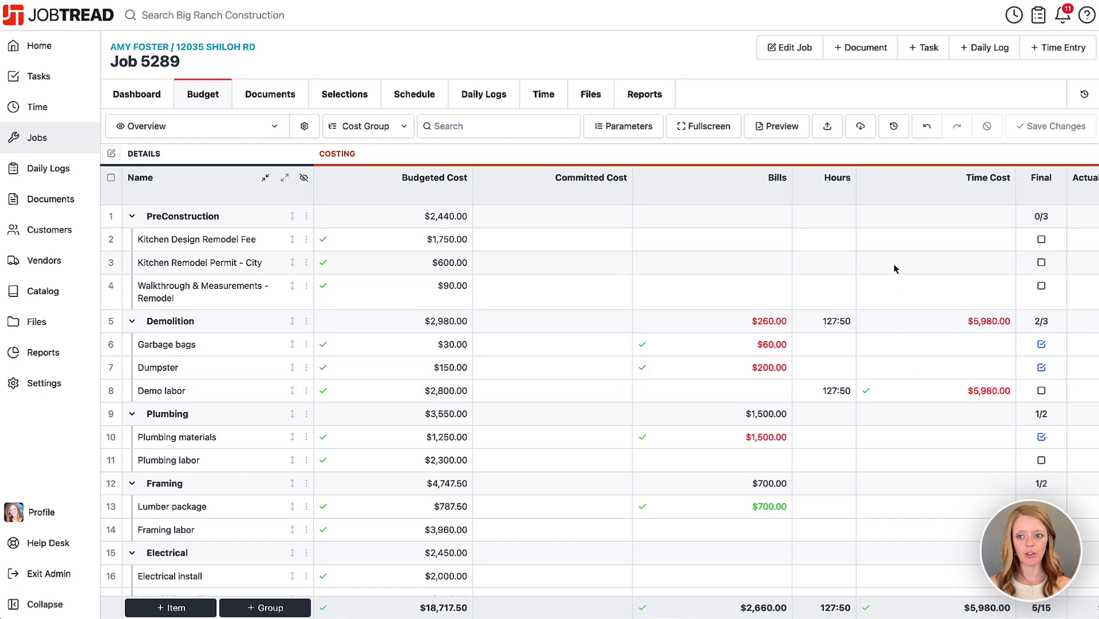
# Step: Start an invoice and try a 15% overall percentage, then a $4,000 total
pyautogui.click(854, 55)
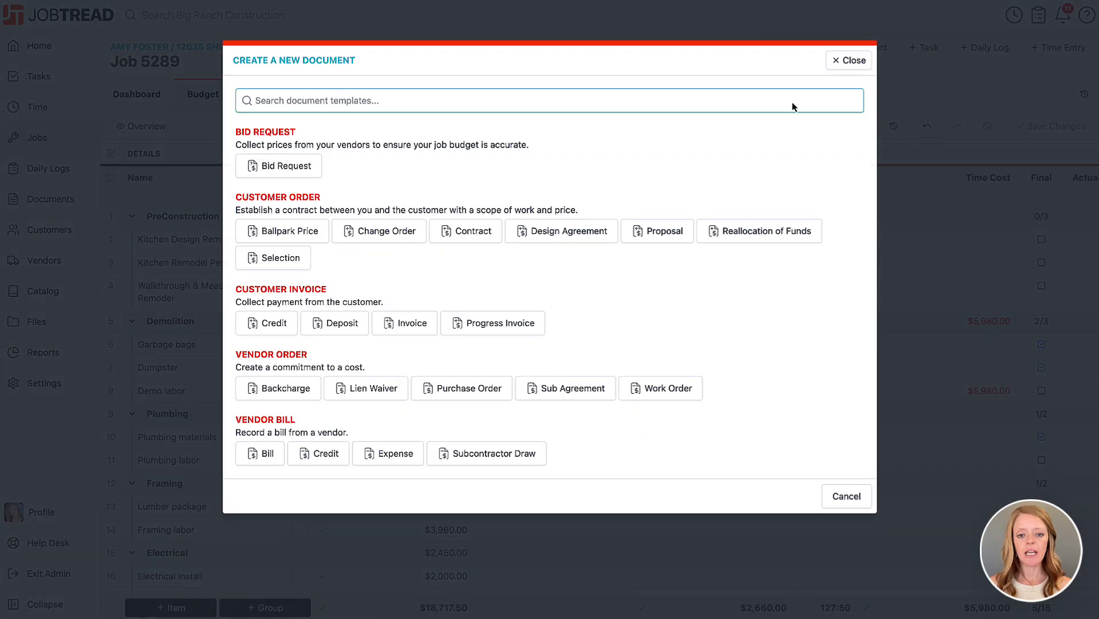
pyautogui.click(405, 325)
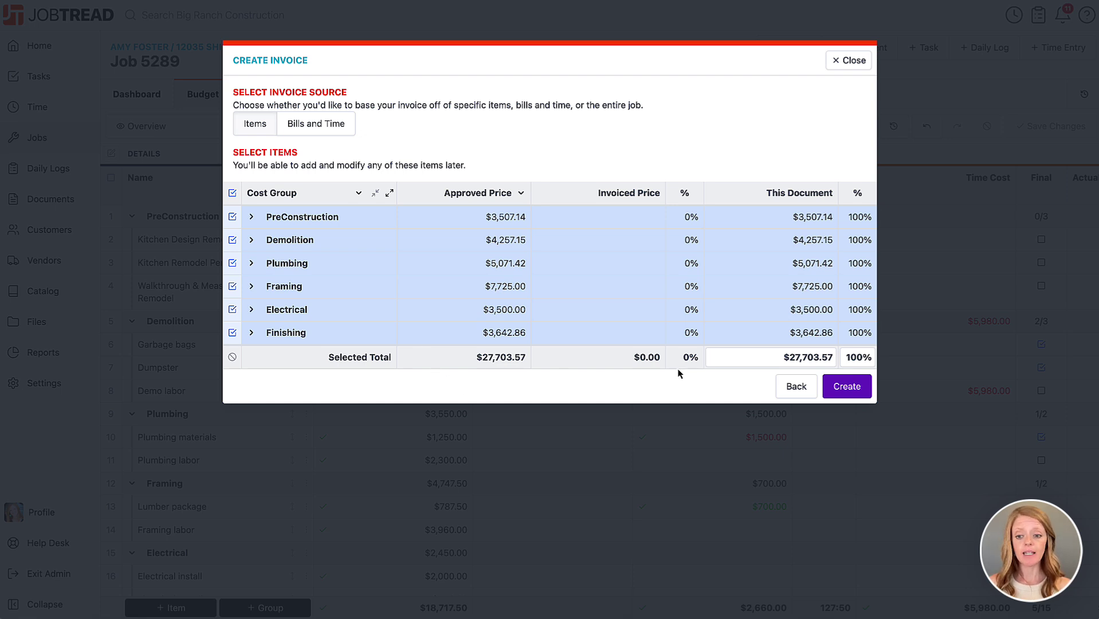
pyautogui.click(862, 357)
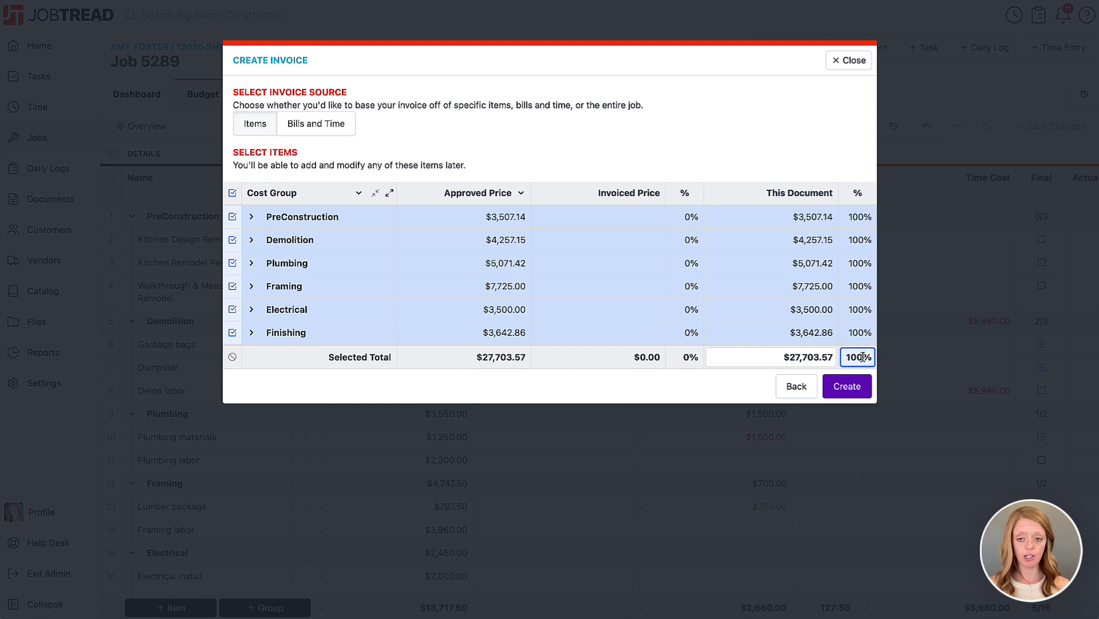
pyautogui.hotkey('ctrl', 'a')
pyautogui.write('15')
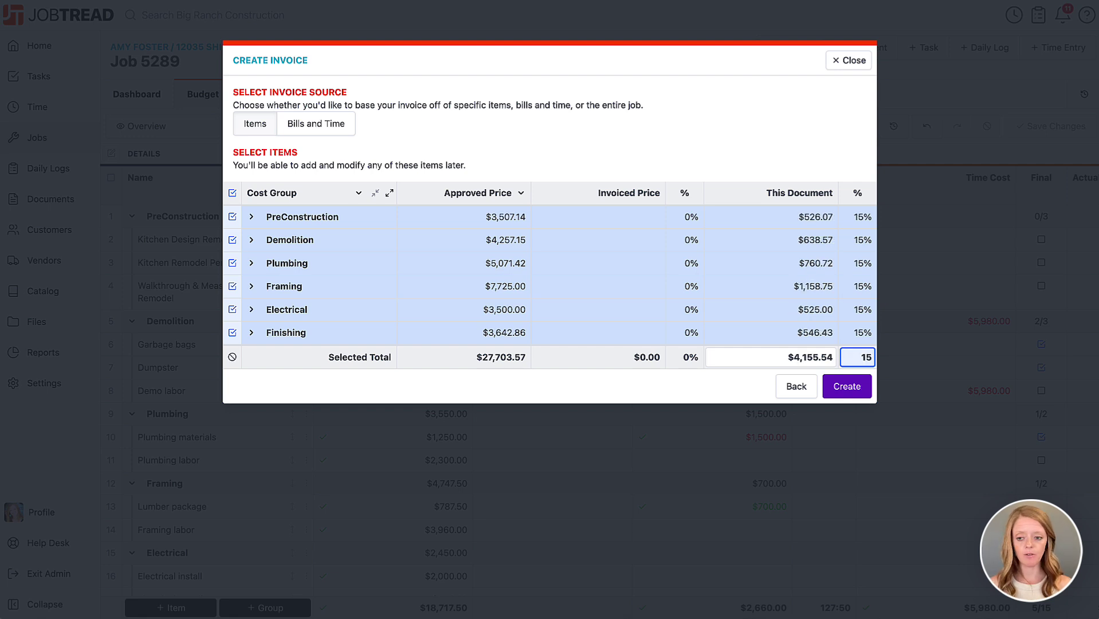
pyautogui.click(749, 385)
pyautogui.click(819, 355)
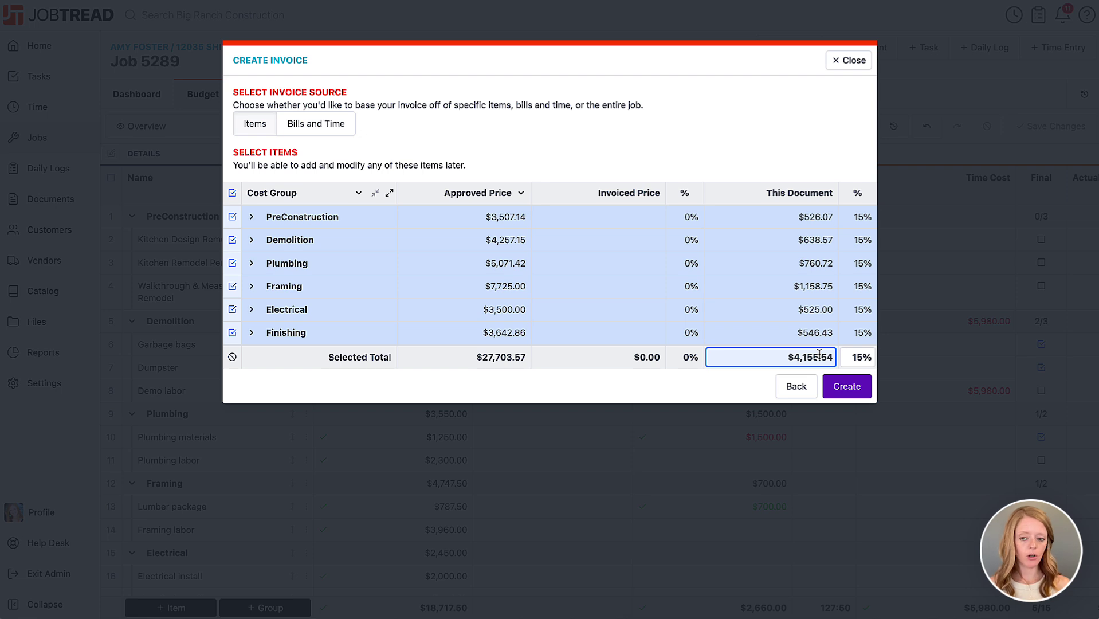
pyautogui.hotkey('ctrl', 'a')
pyautogui.write('4000')
pyautogui.click(745, 387)
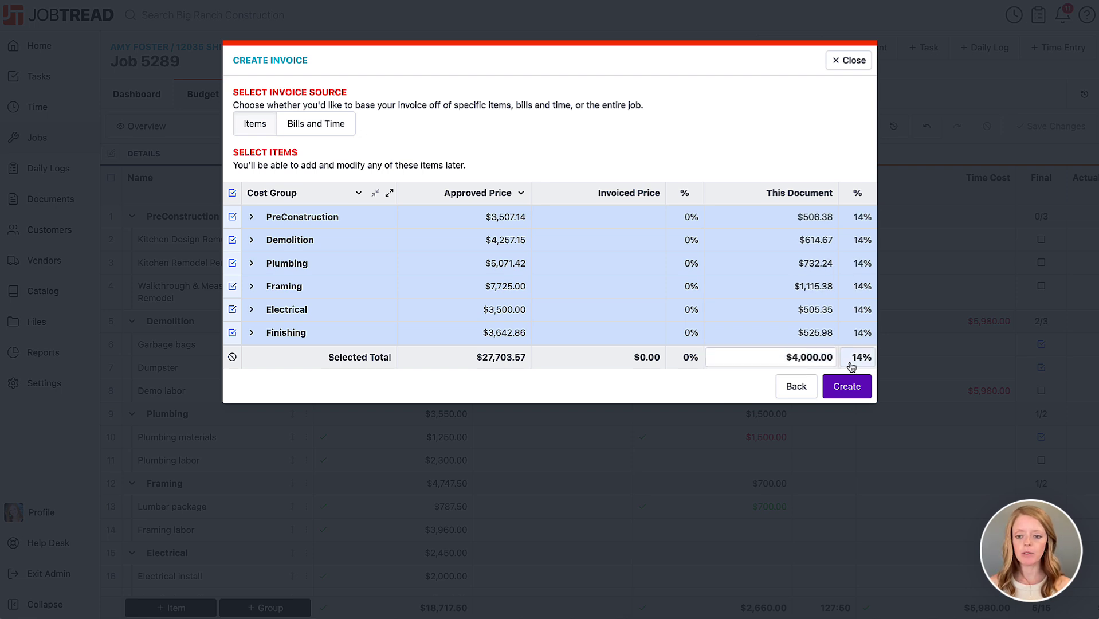
# Step: Try 50% on only PreConstruction and Demolition, then restore all groups to 100%
pyautogui.click(232, 357)
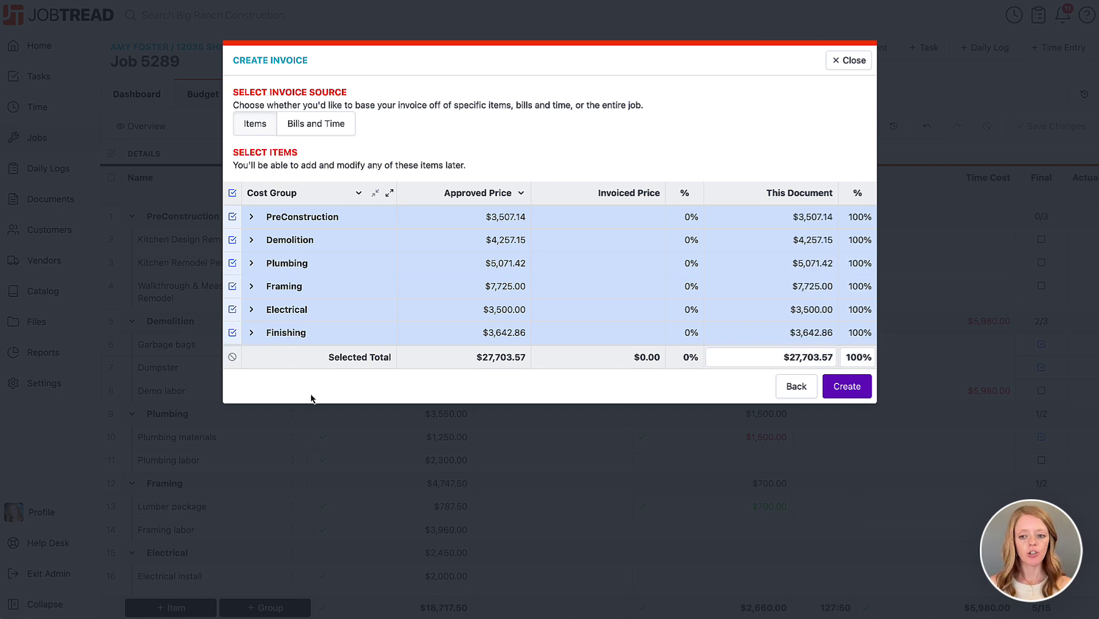
pyautogui.click(232, 193)
pyautogui.click(233, 217)
pyautogui.click(232, 240)
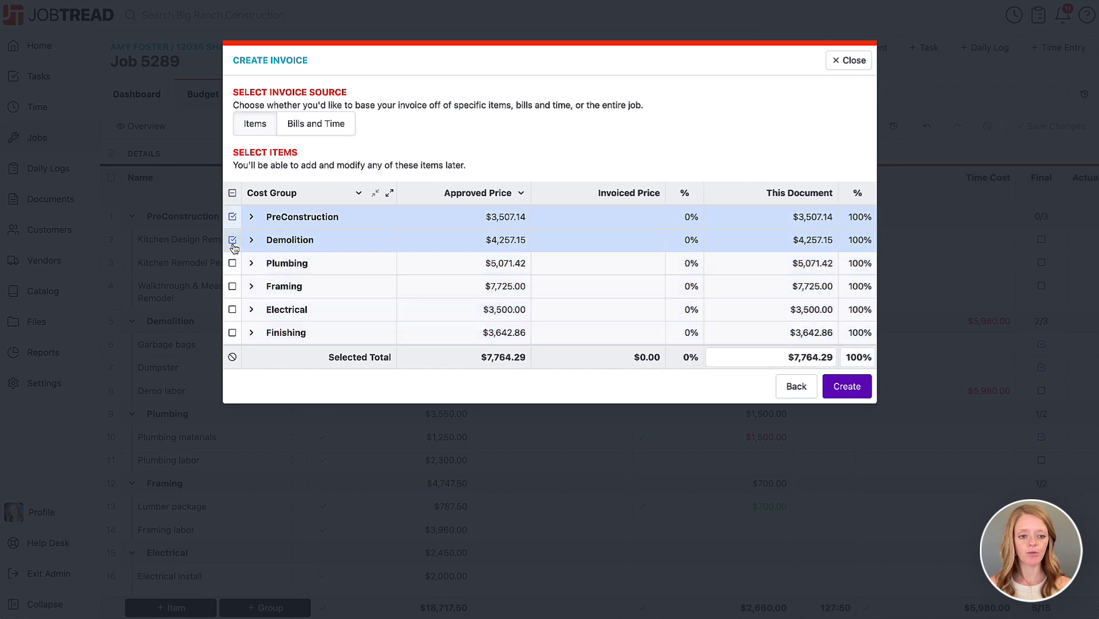
pyautogui.click(858, 357)
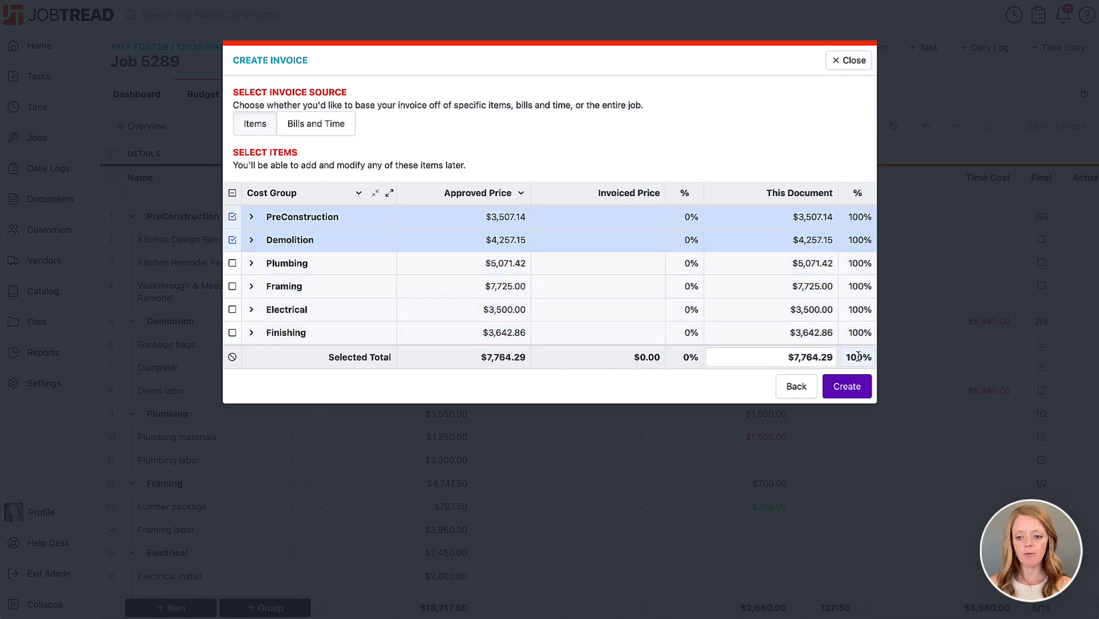
pyautogui.write('50')
pyautogui.click(720, 385)
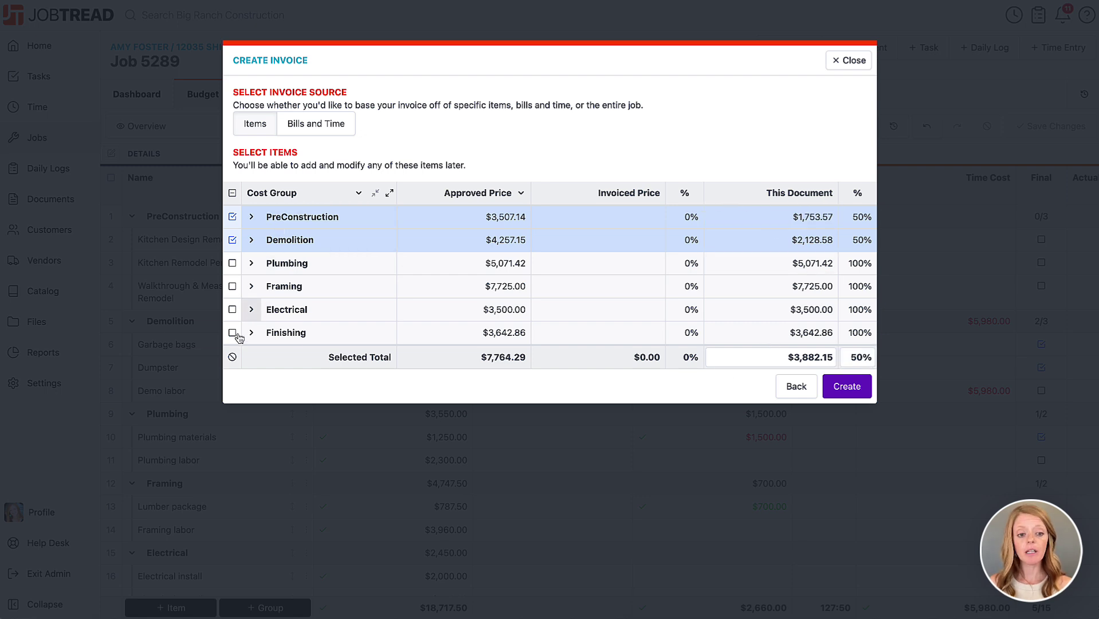
pyautogui.click(232, 357)
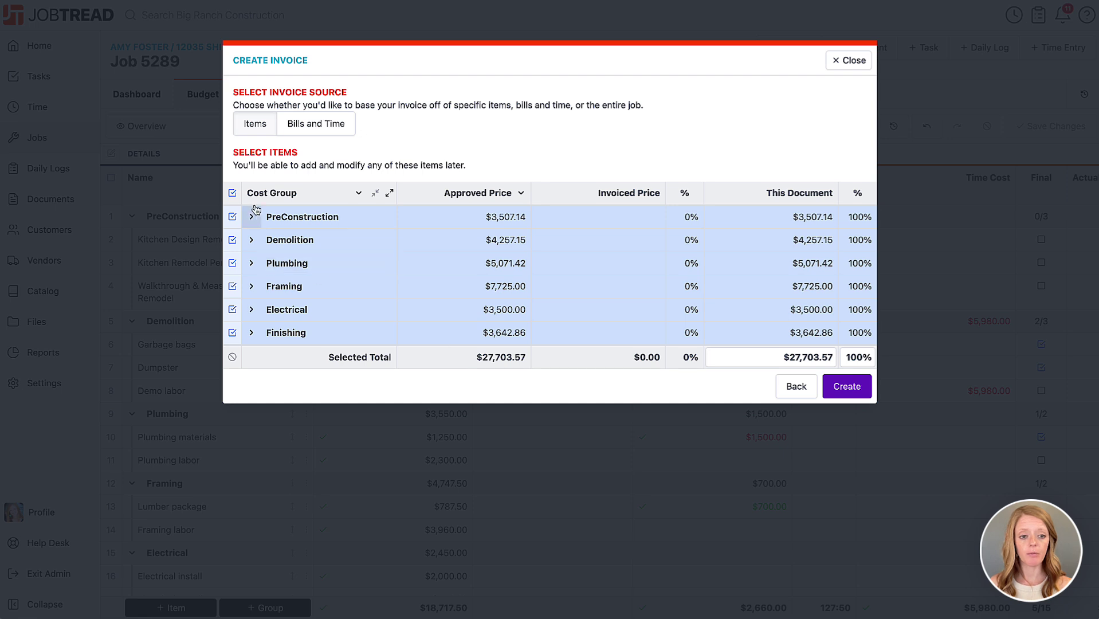
# Step: Set the overall percentage to 15 and create the invoice
pyautogui.click(860, 357)
pyautogui.write('15')
pyautogui.click(853, 391)
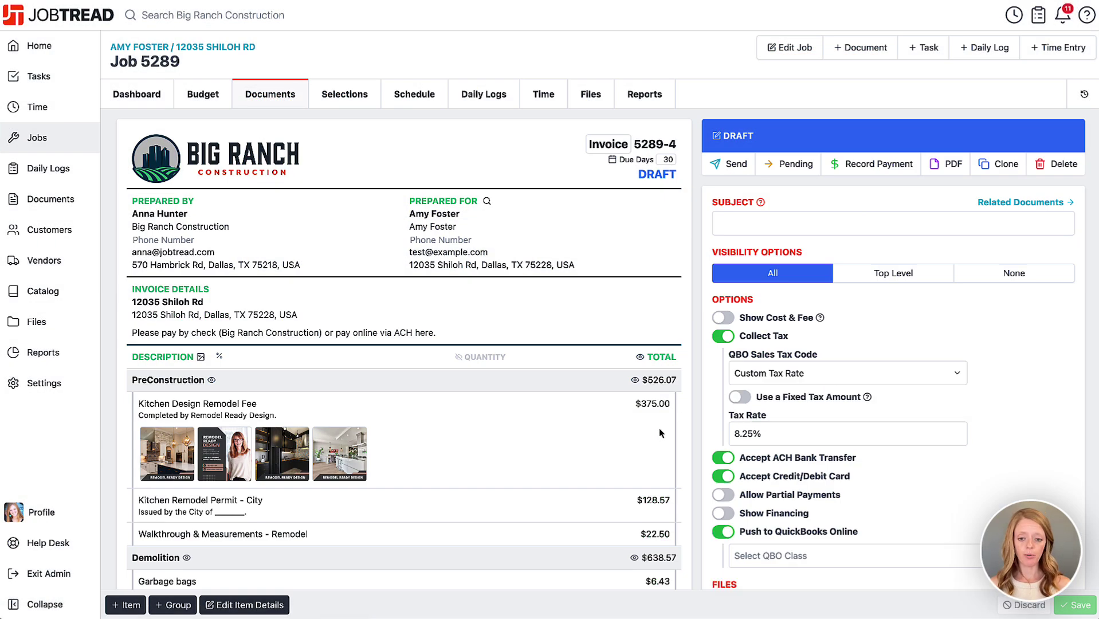
# Step: Switch invoice 5289-4 to Top Level visibility and show approved, previously invoiced and current amounts
pyautogui.scroll(-9, 661, 433)
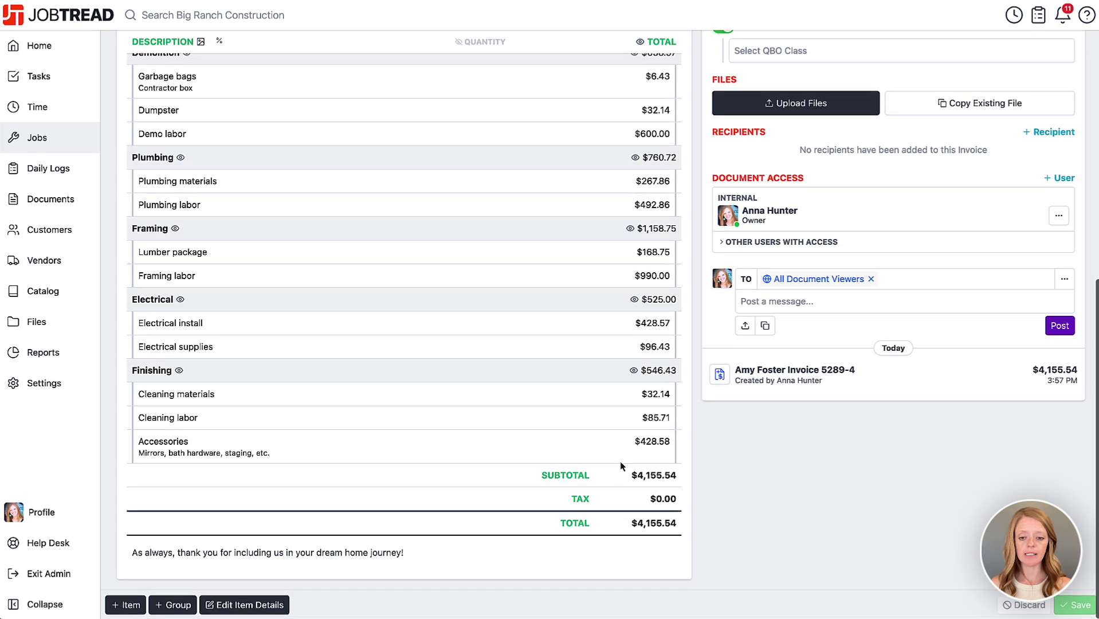
pyautogui.scroll(1, 671, 480)
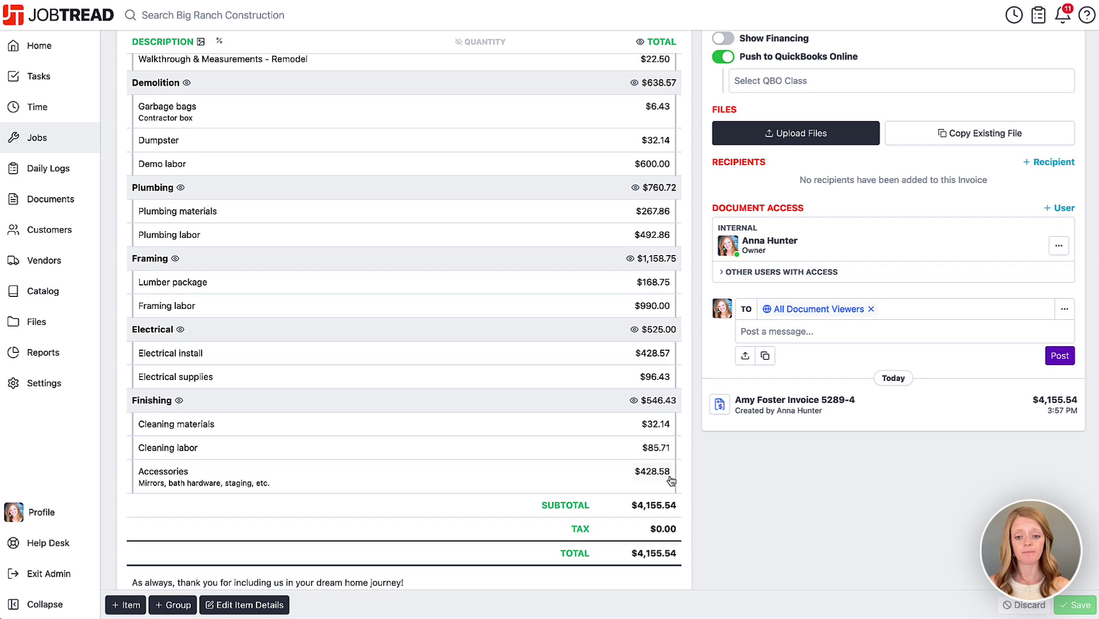
pyautogui.scroll(10, 671, 480)
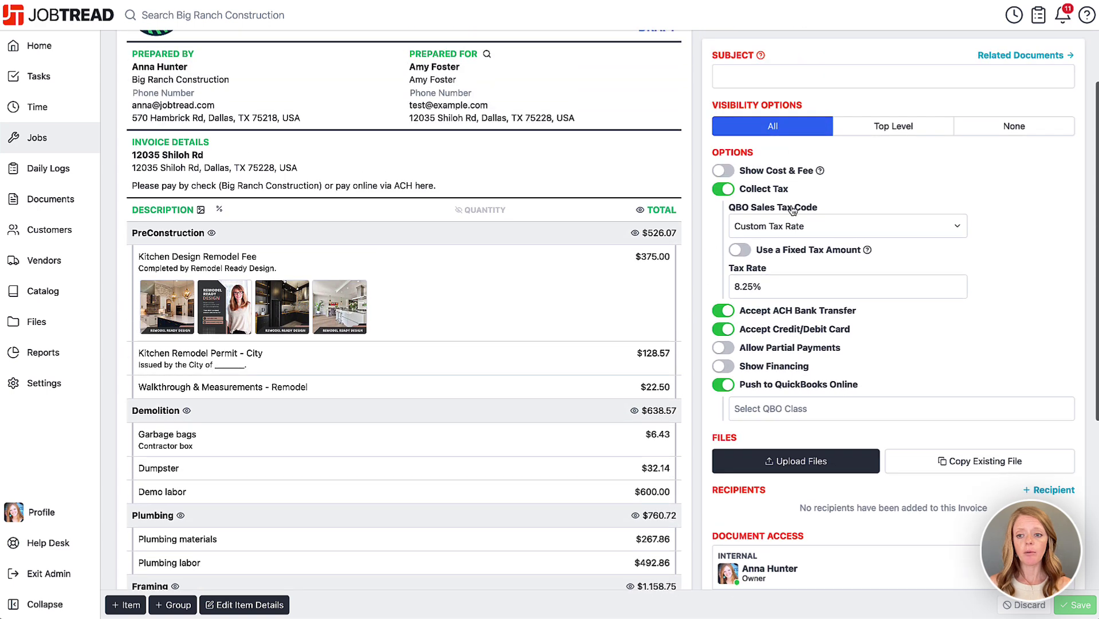
pyautogui.click(890, 127)
pyautogui.click(219, 209)
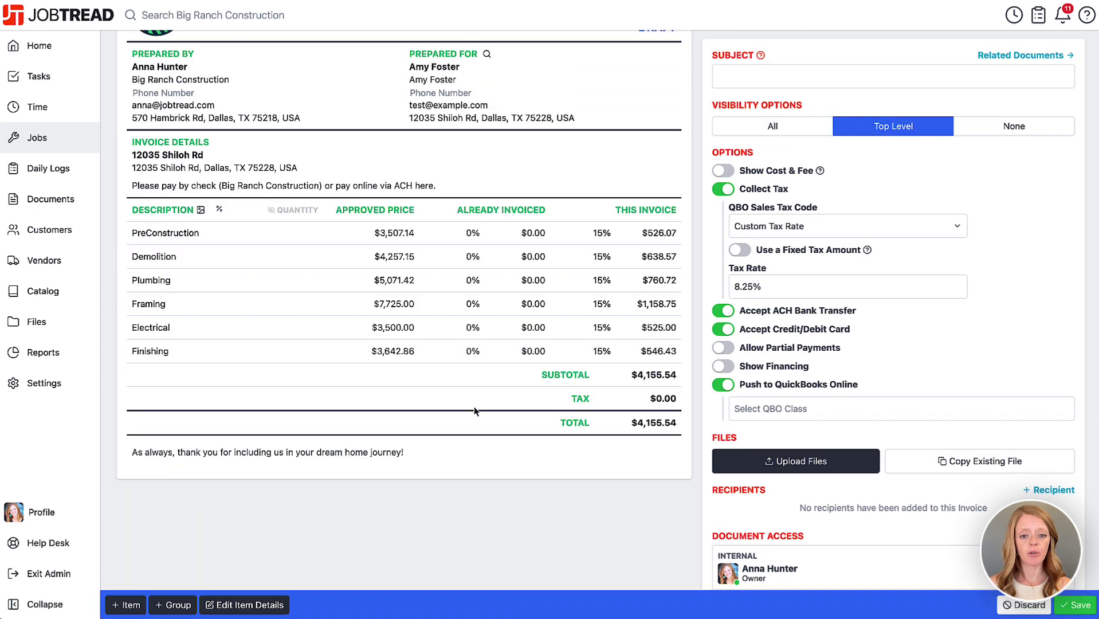
pyautogui.scroll(3, 479, 413)
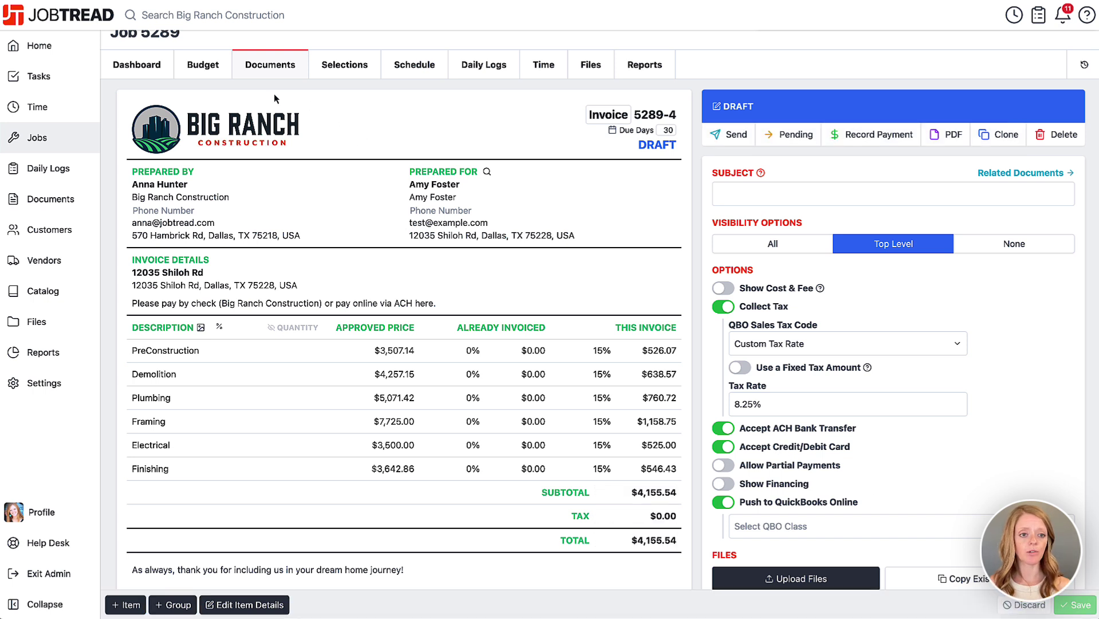
# Step: From the Budget, start a Bills and Time invoice filtered to Not Invoiced, selecting all five entries
pyautogui.click(217, 73)
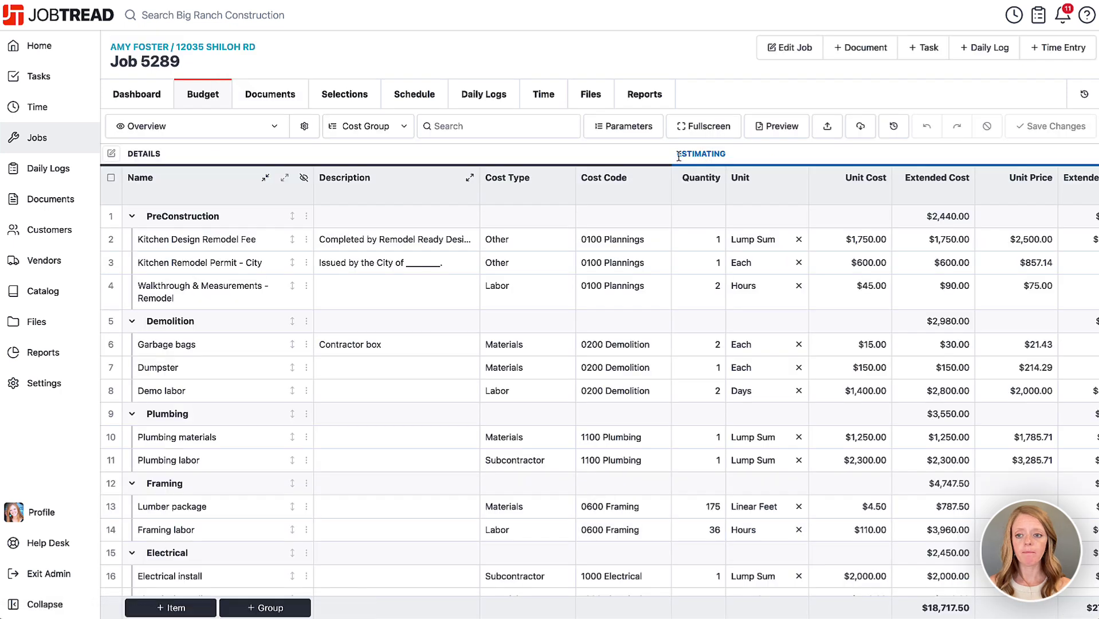
pyautogui.click(868, 48)
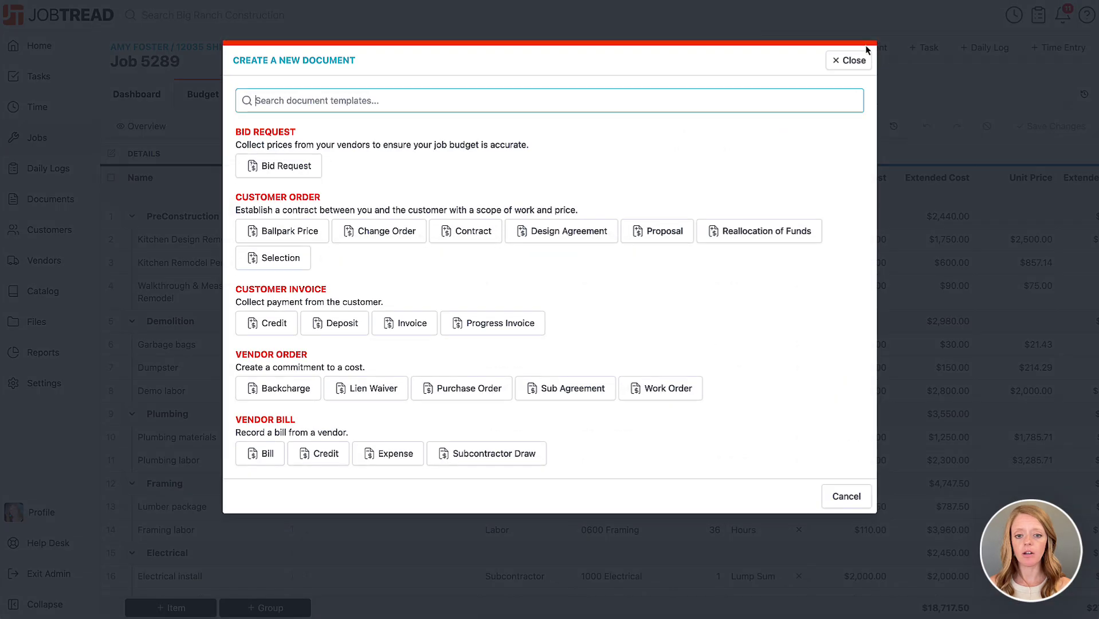
pyautogui.click(417, 329)
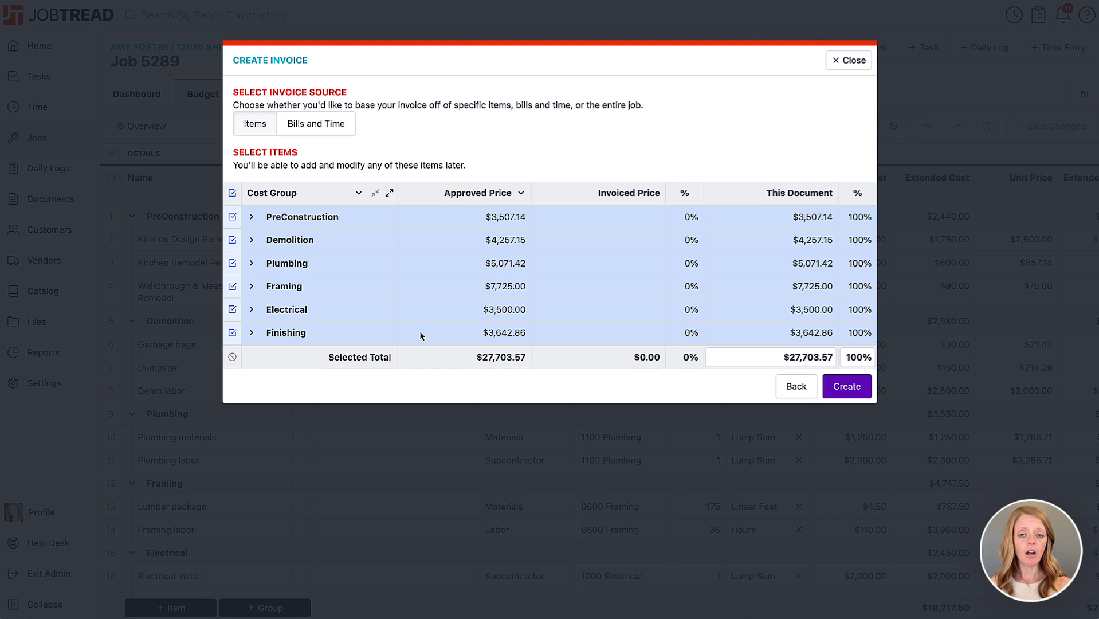
pyautogui.click(333, 135)
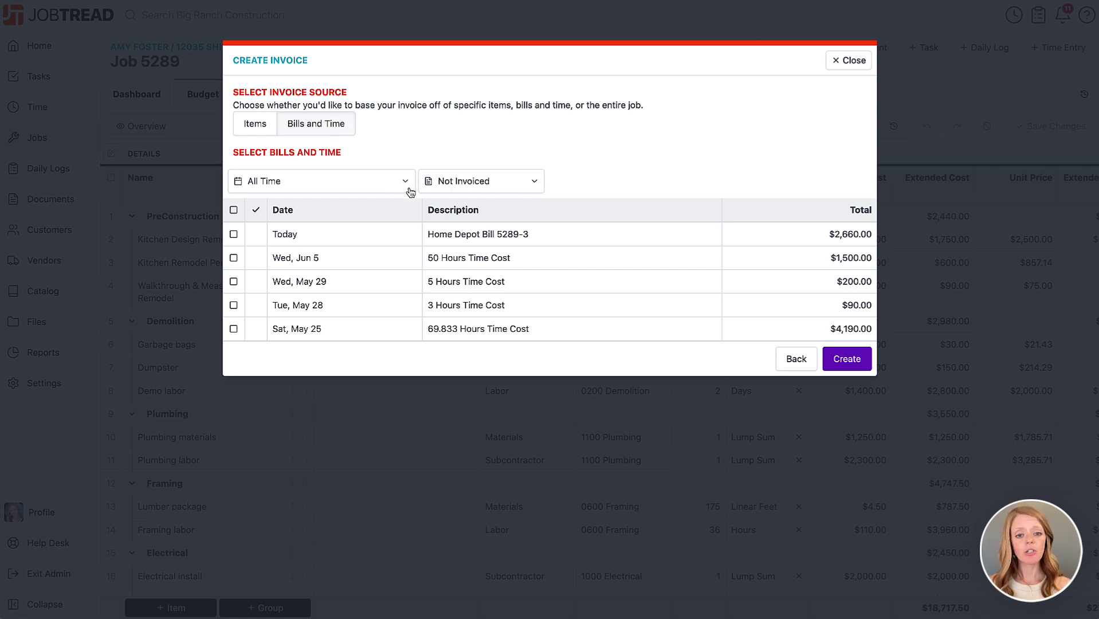
pyautogui.click(488, 181)
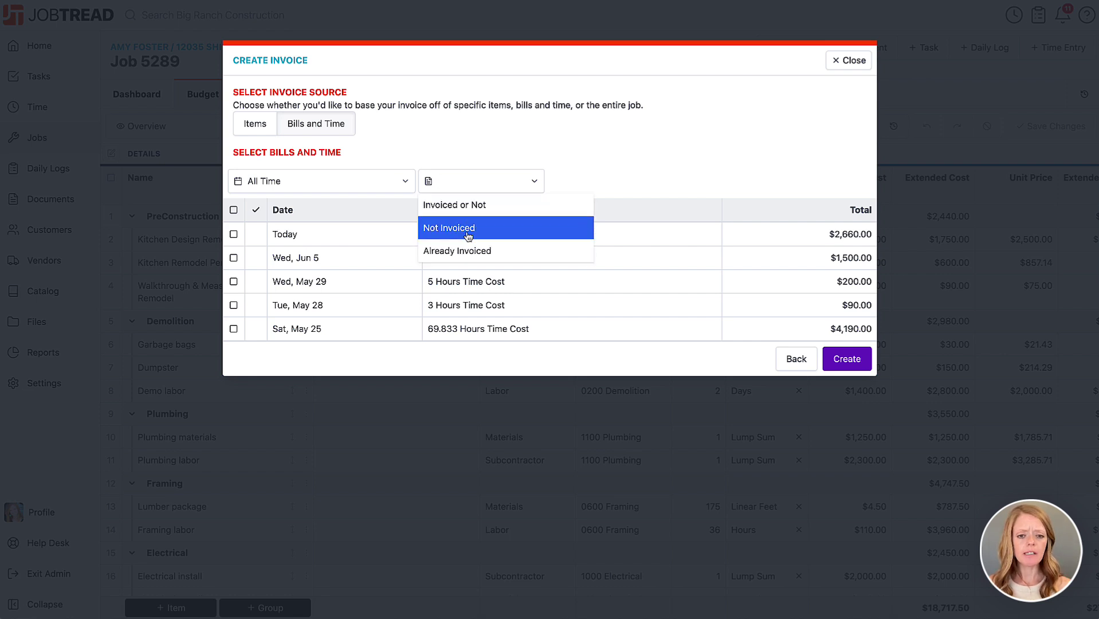
pyautogui.click(469, 229)
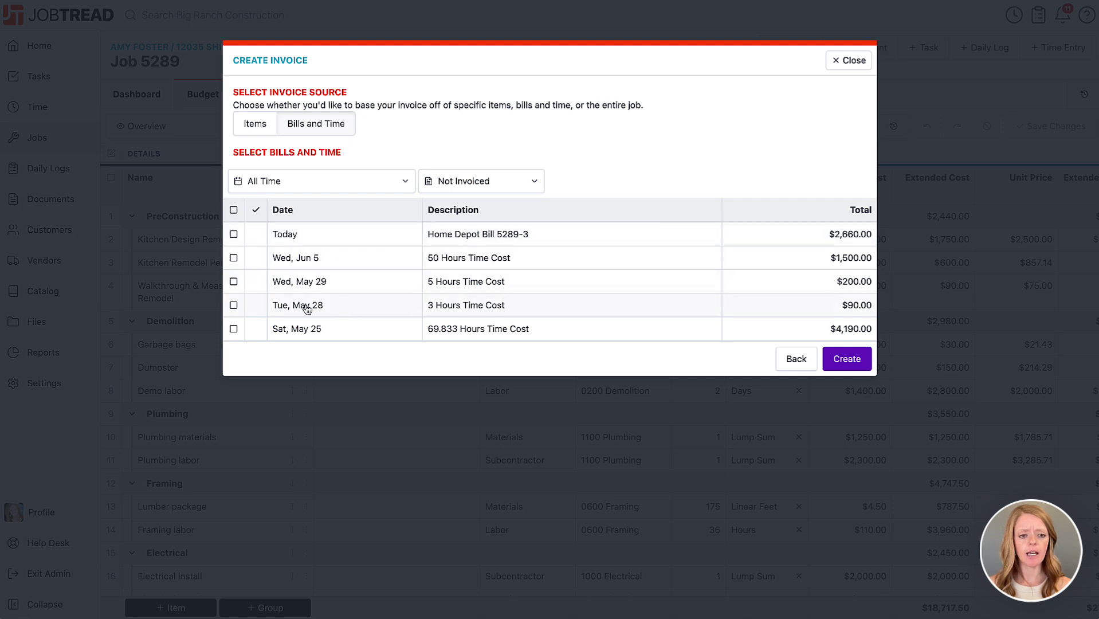
pyautogui.click(234, 211)
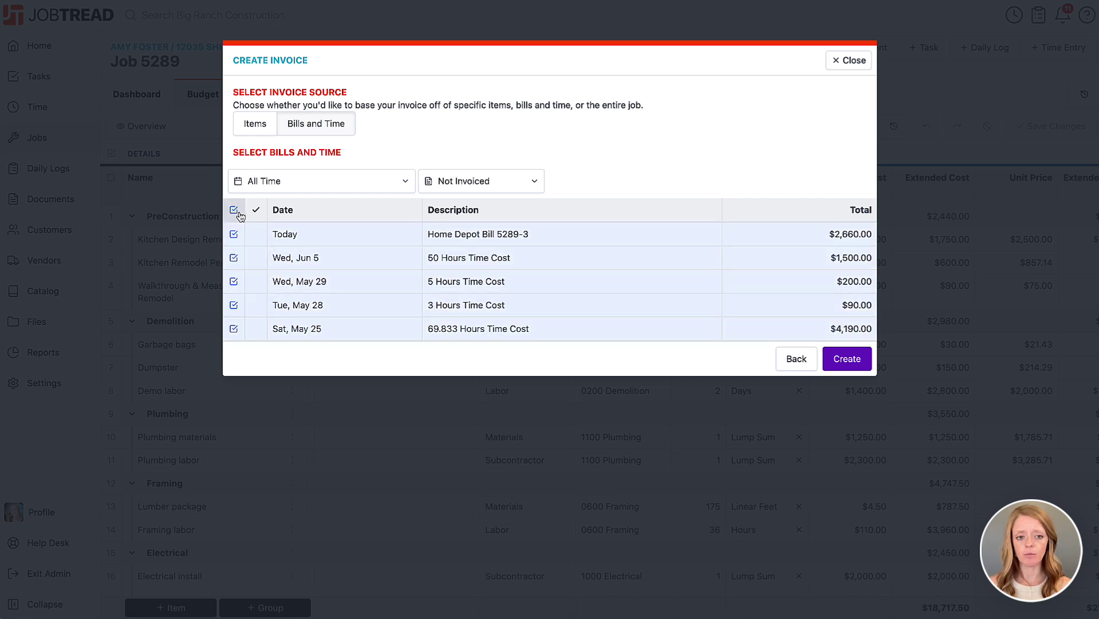
# Step: Create invoice 5289-5 from the selected bills and time entries
pyautogui.click(860, 362)
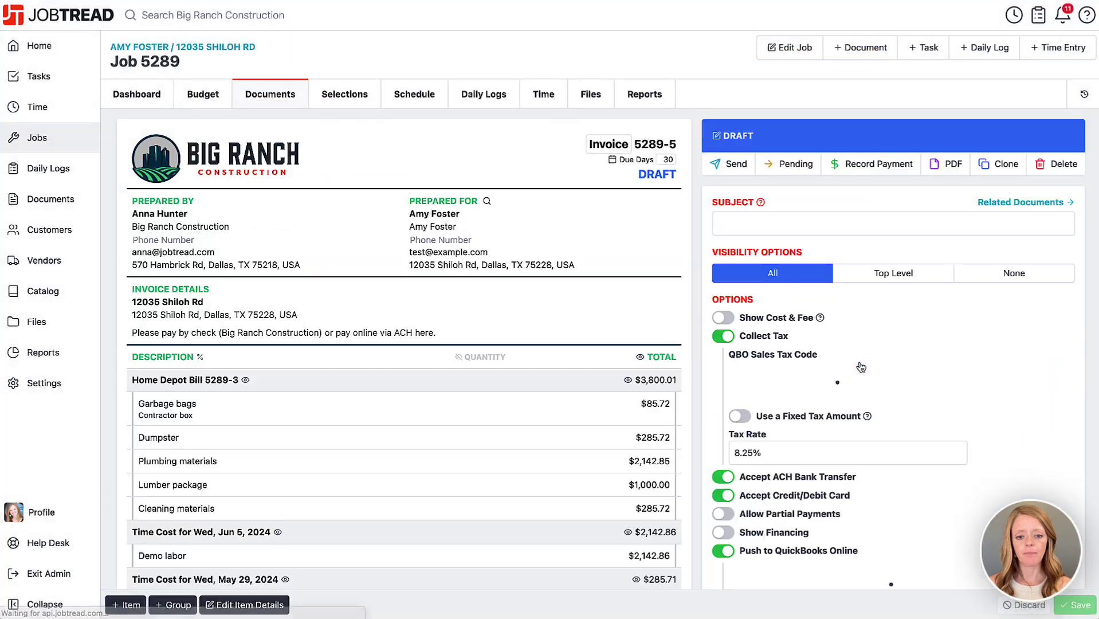
pyautogui.scroll(-5, 657, 382)
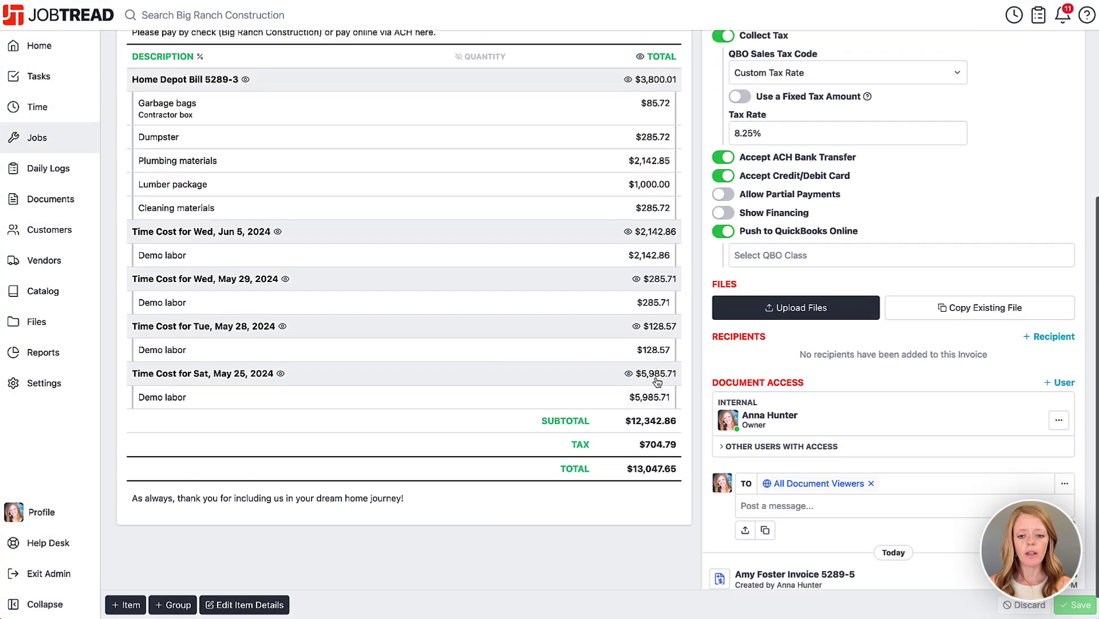
pyautogui.scroll(1, 657, 382)
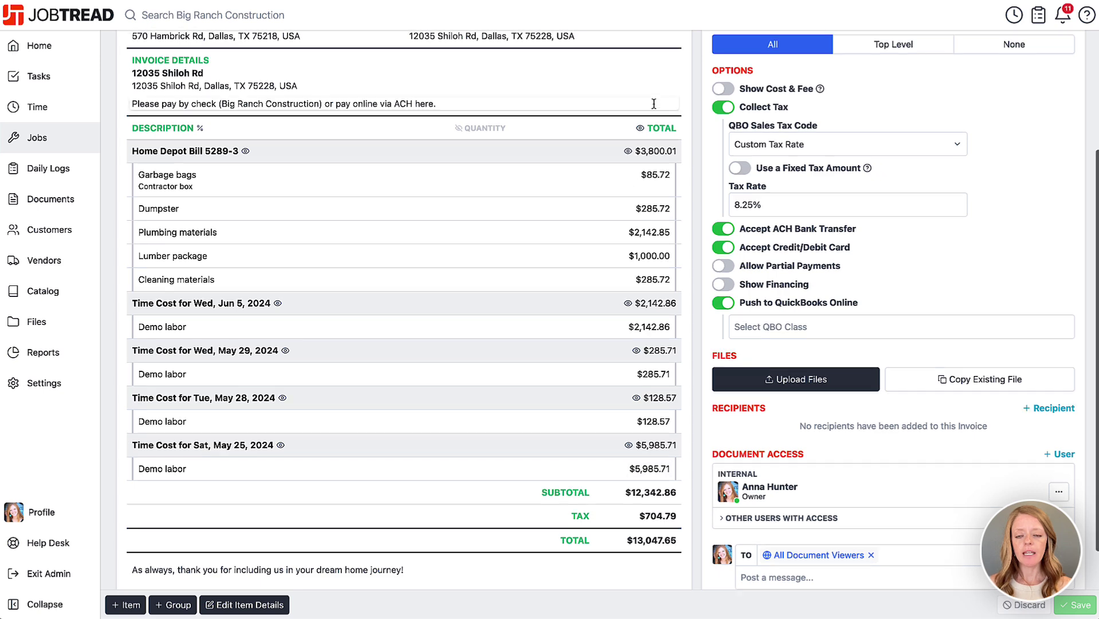
pyautogui.scroll(1, 652, 106)
# Step: Turn on Show Cost & Fee, set visibility to Top Level, and show progress amounts
pyautogui.click(724, 176)
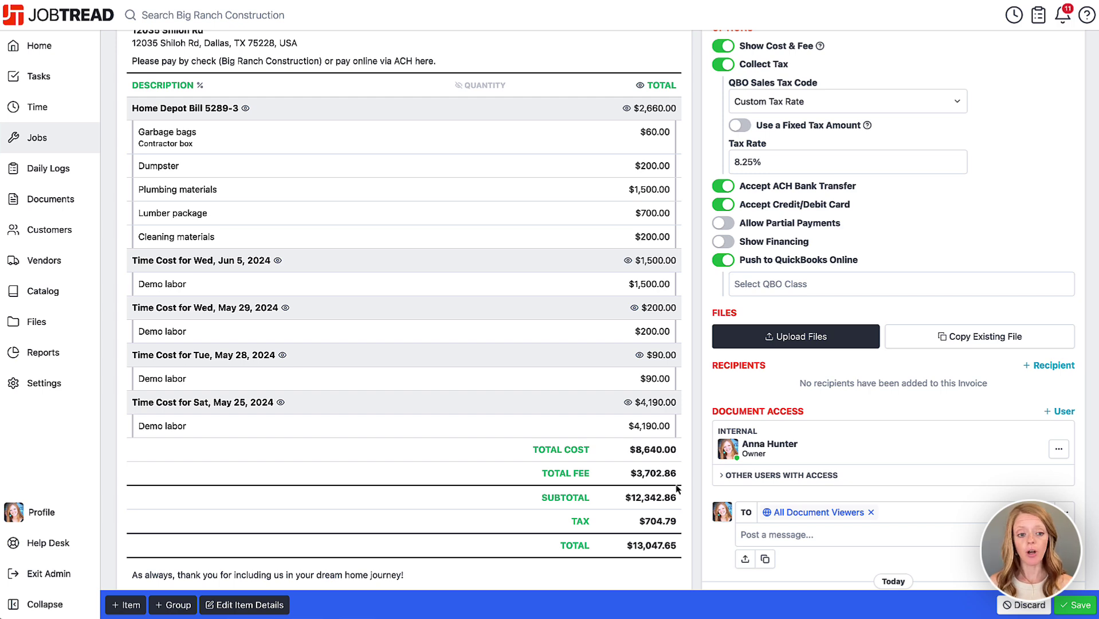
pyautogui.scroll(3, 677, 488)
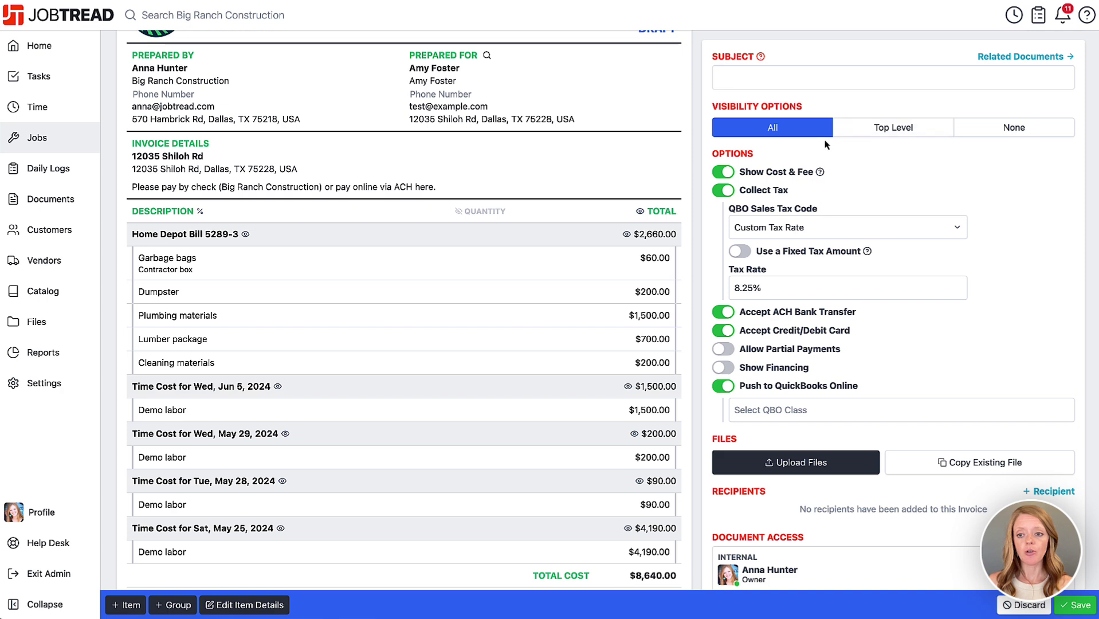
pyautogui.click(854, 134)
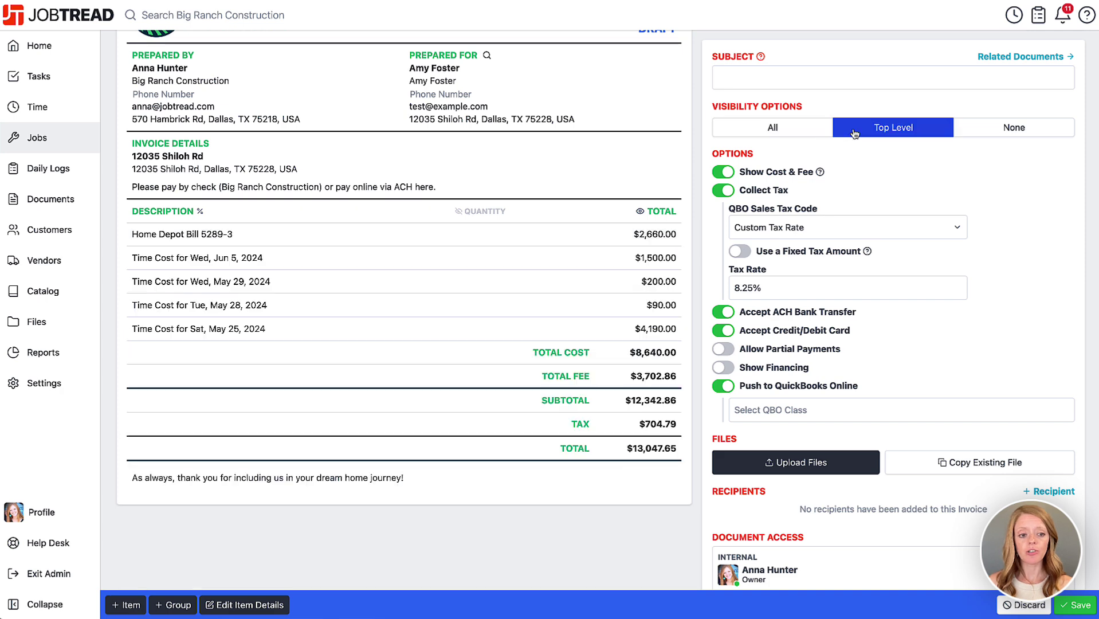
pyautogui.click(199, 211)
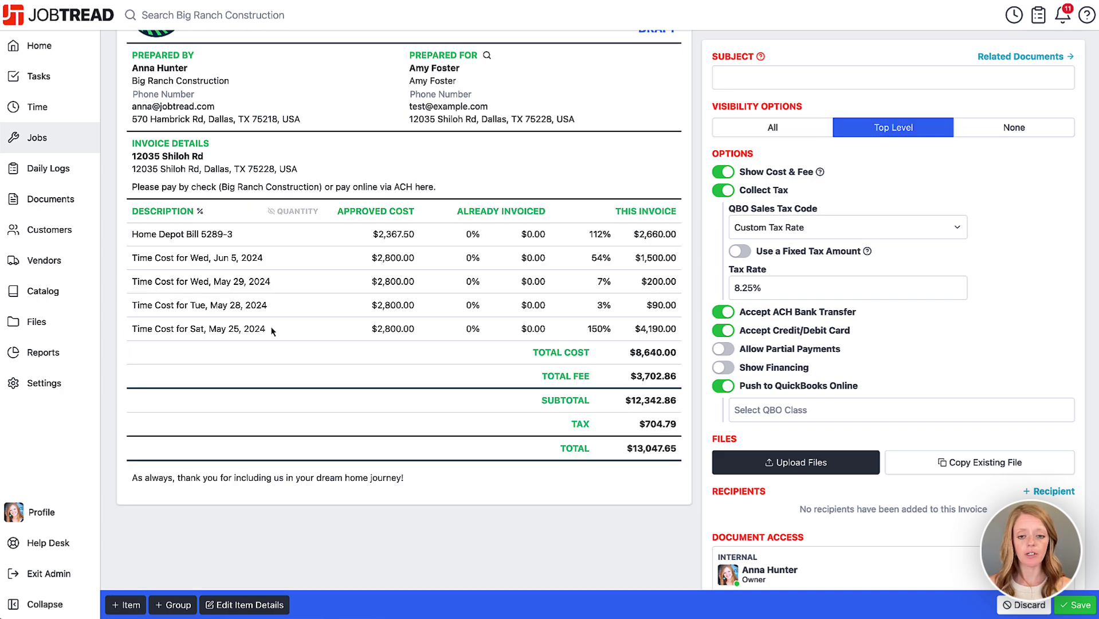
pyautogui.scroll(3, 369, 342)
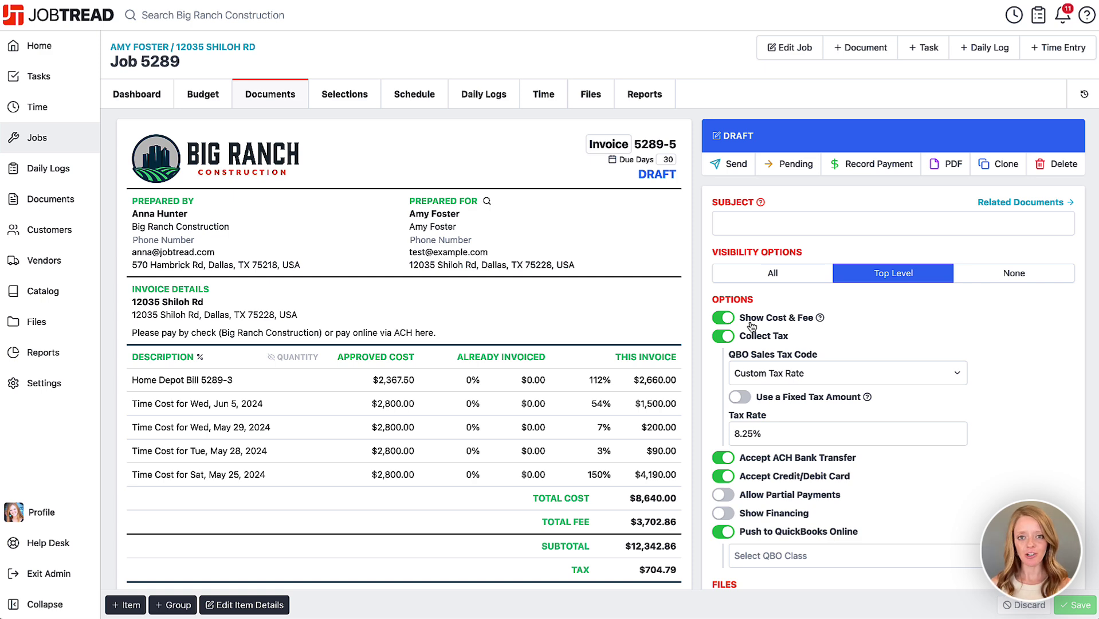
# Step: From the Dashboard's Job Access, preview Job 5289's portal as the client's test account
pyautogui.click(138, 94)
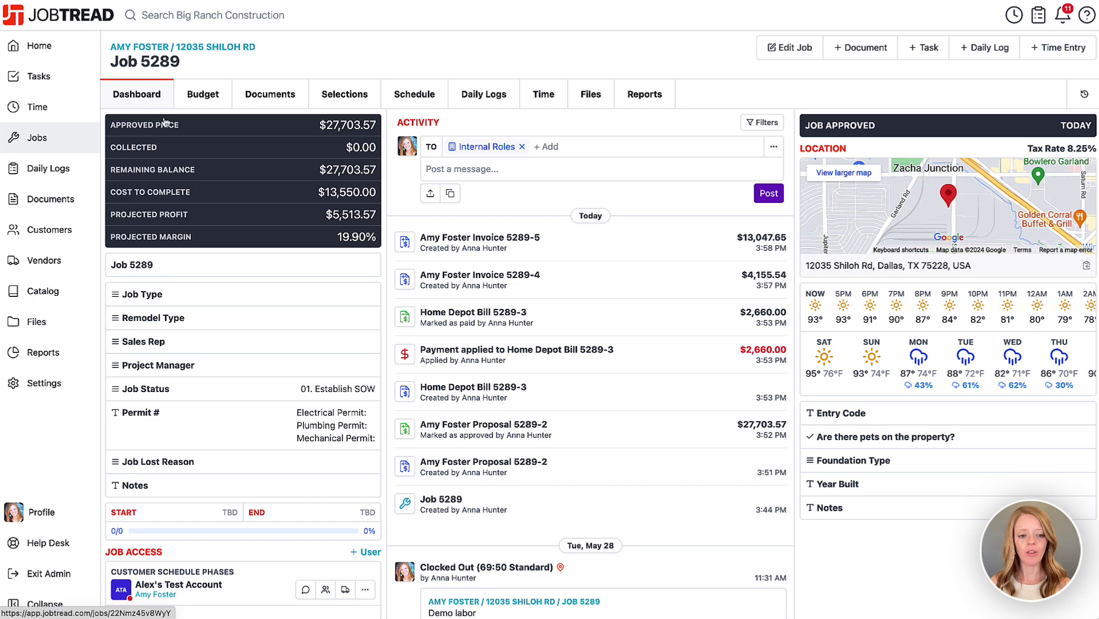
pyautogui.scroll(-5, 340, 408)
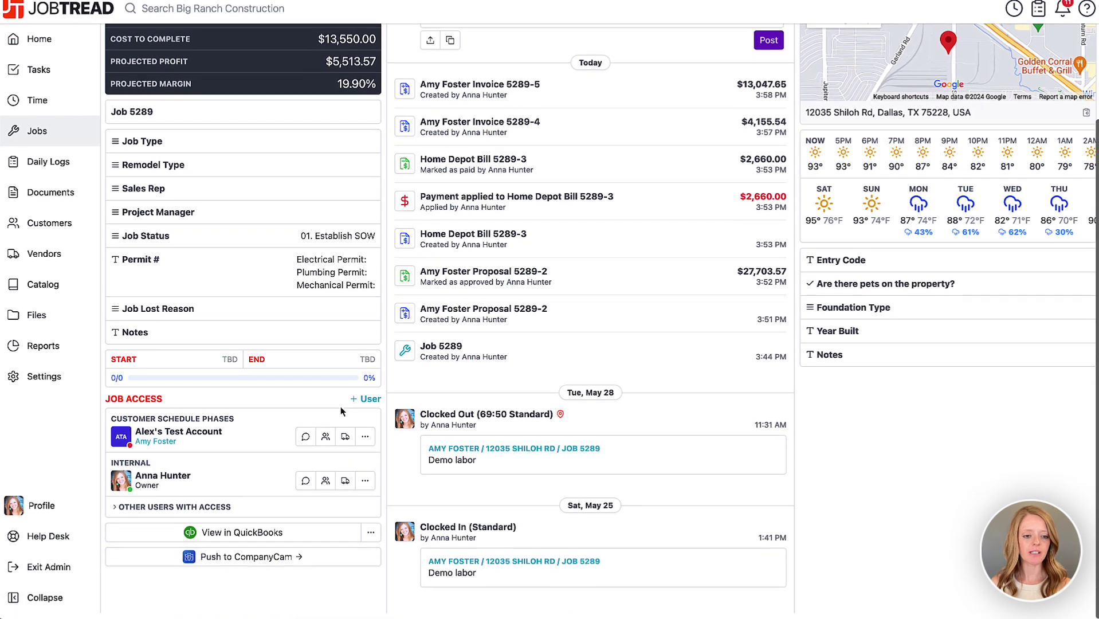
pyautogui.click(365, 445)
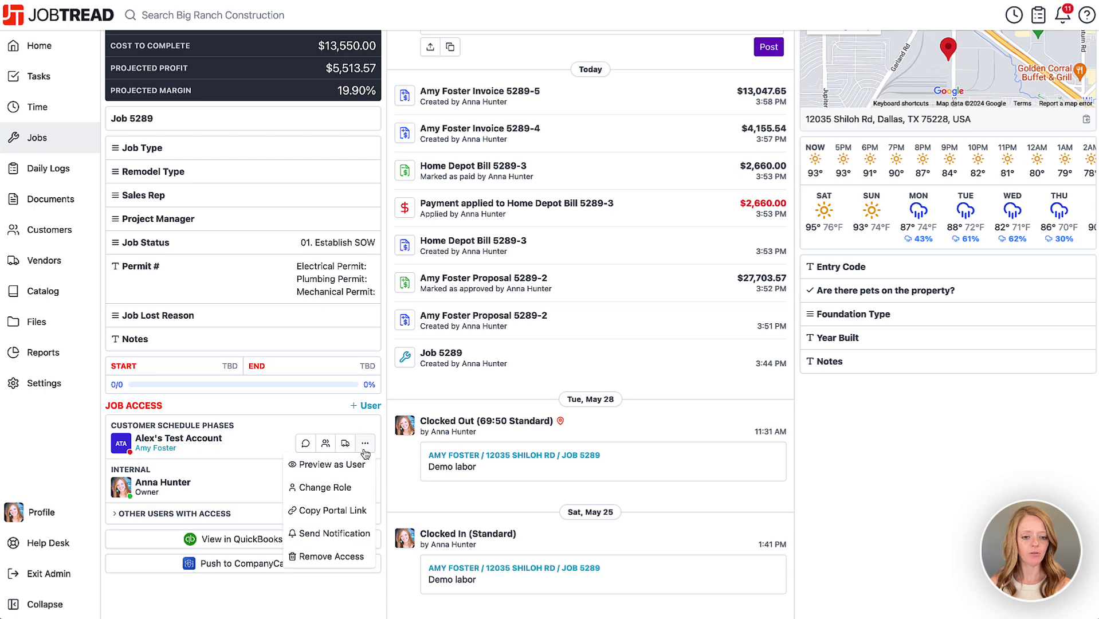
pyautogui.click(357, 465)
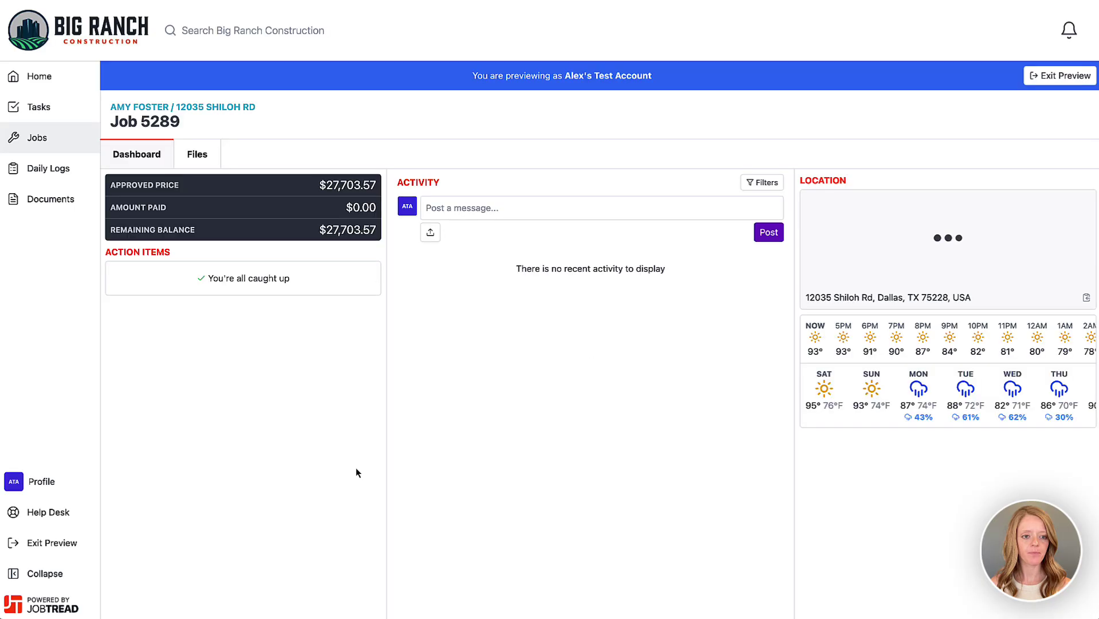
# Step: Highlight the $27,703.57 Approved Price and the Remaining Balance figures
pyautogui.moveTo(113, 182); pyautogui.dragTo(207, 190)
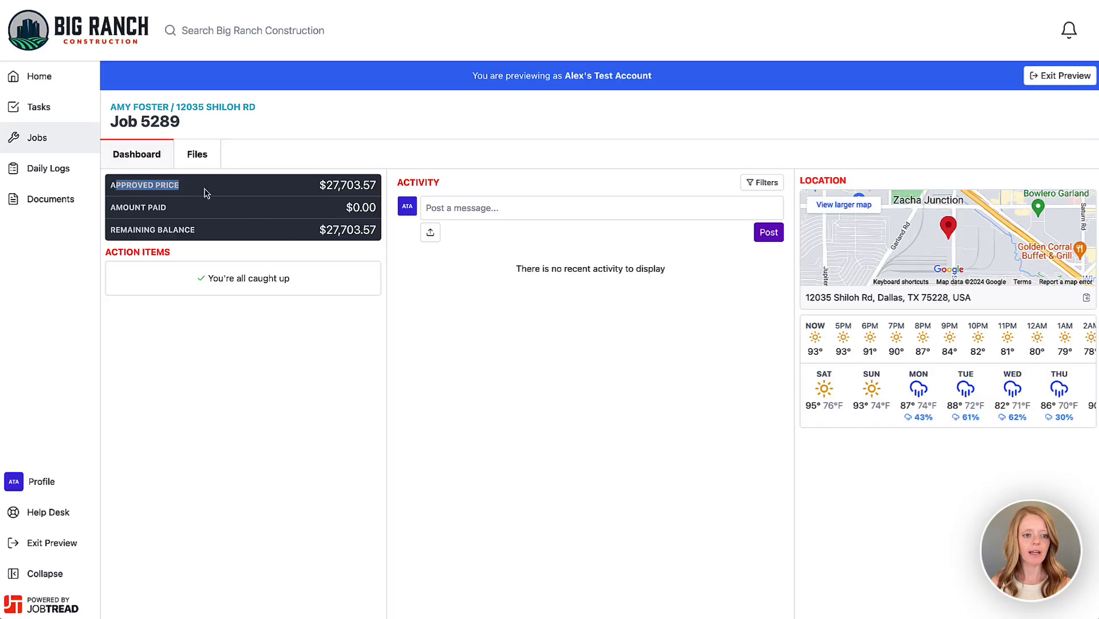
pyautogui.click(138, 208)
pyautogui.moveTo(140, 238); pyautogui.dragTo(223, 239)
pyautogui.click(223, 240)
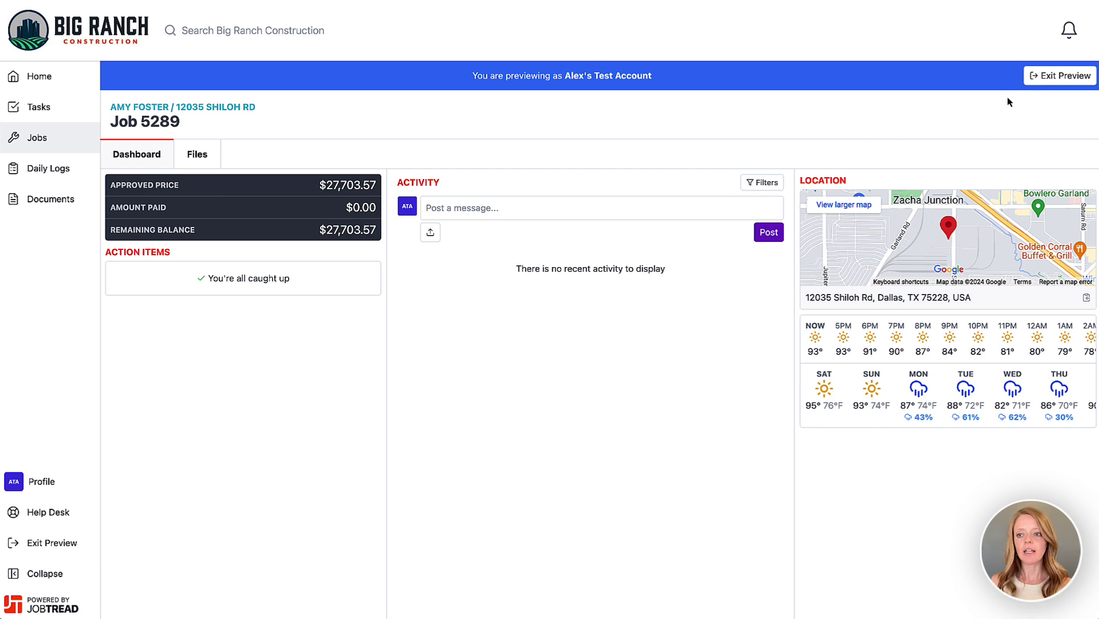
# Step: Exit the preview, change Job 5289's price type to Cost-Plus, and preview as the client again
pyautogui.click(1034, 83)
pyautogui.click(777, 53)
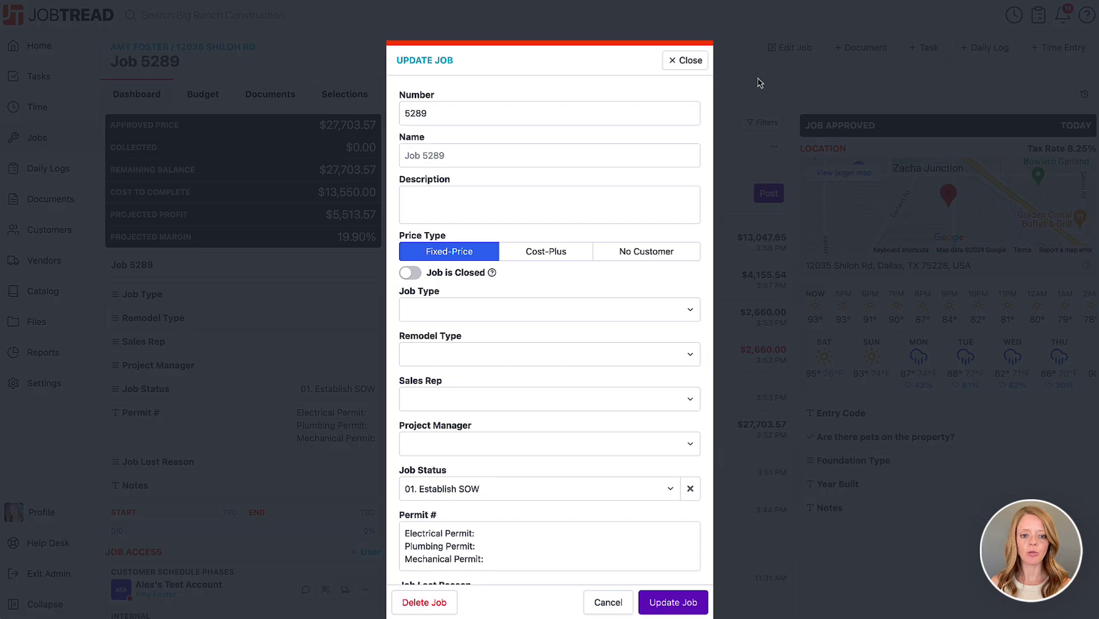
pyautogui.click(548, 256)
pyautogui.click(680, 603)
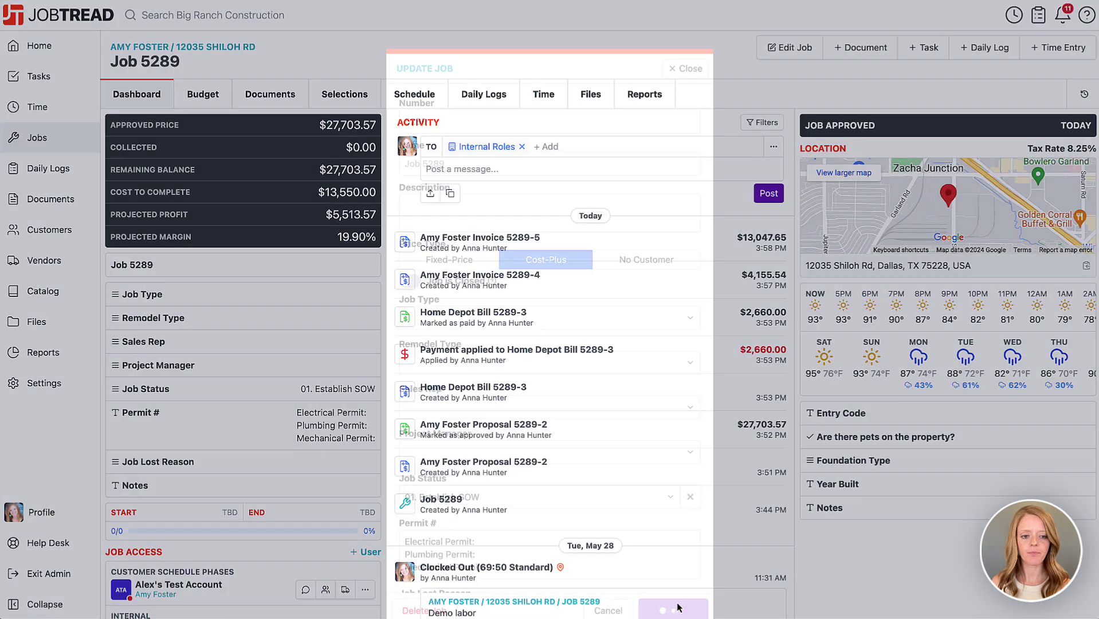
pyautogui.click(365, 589)
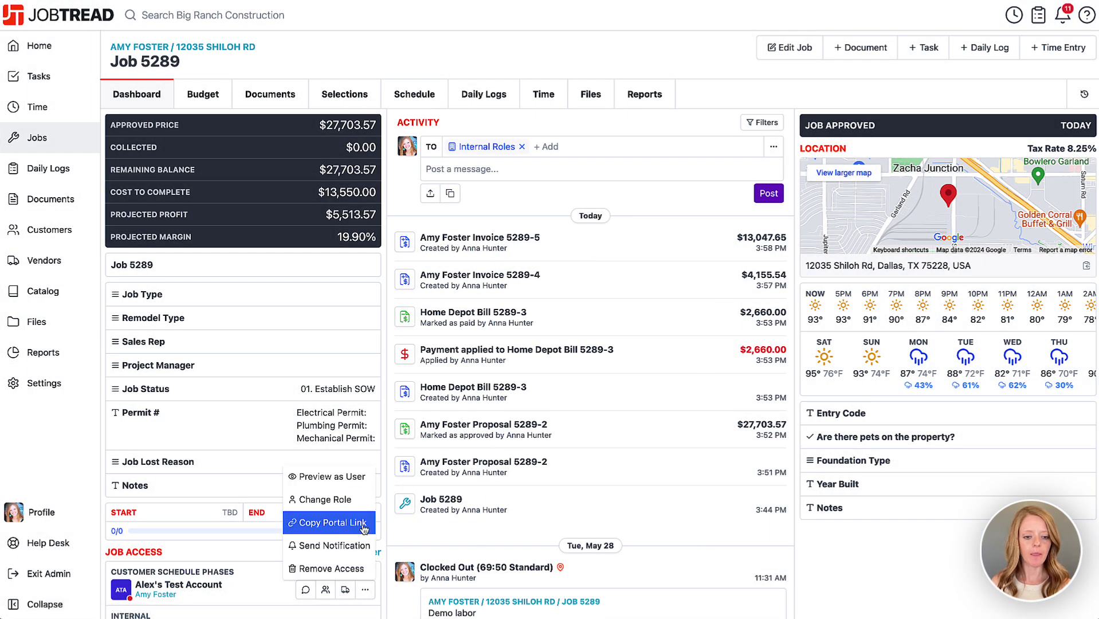
pyautogui.click(349, 477)
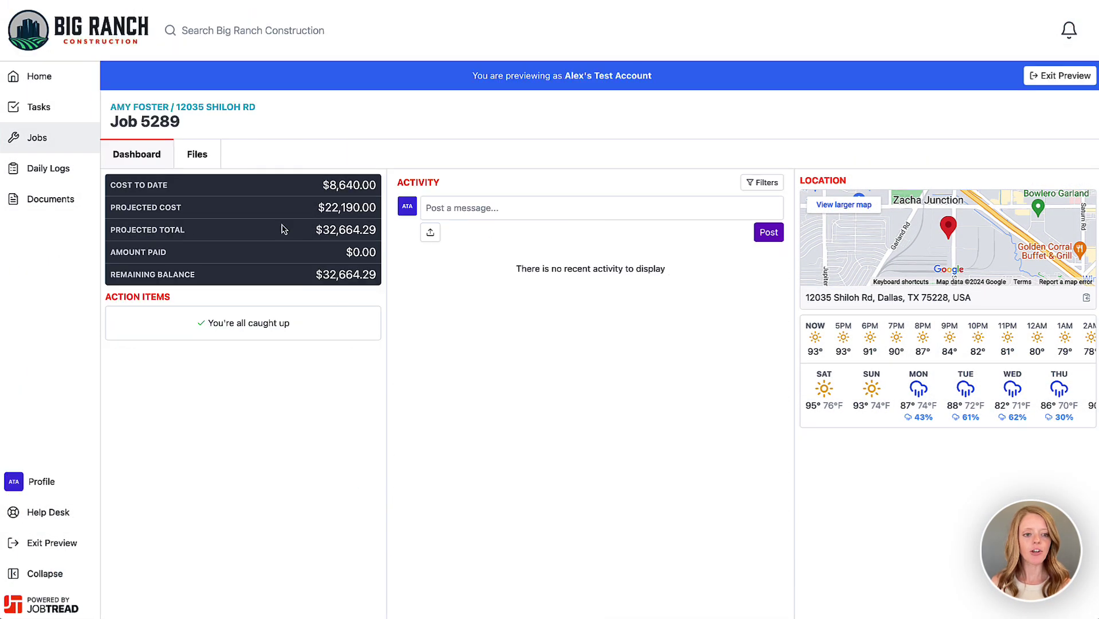